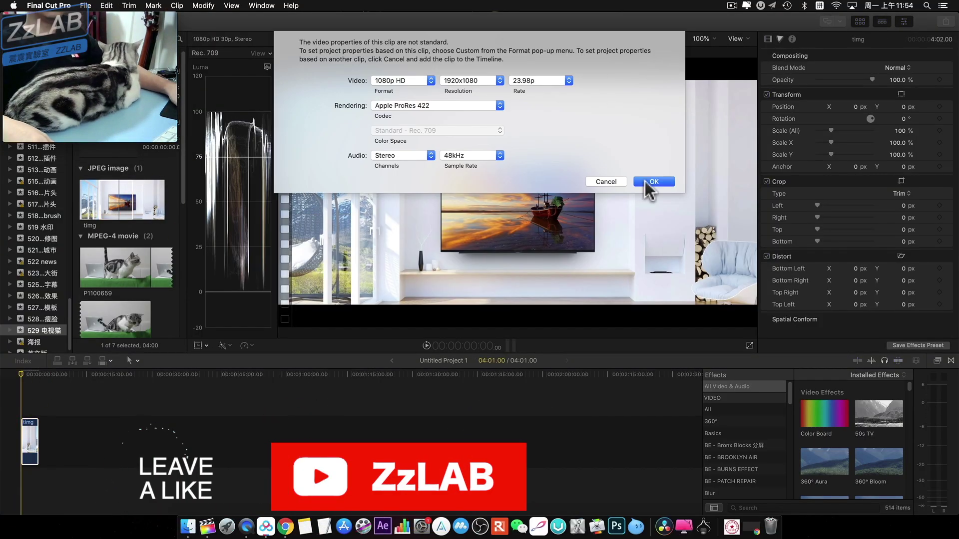
# Step: Place the cat clip P1100659 on the timeline above the timg living-room photo
pyautogui.click(650, 182)
pyautogui.click(149, 283)
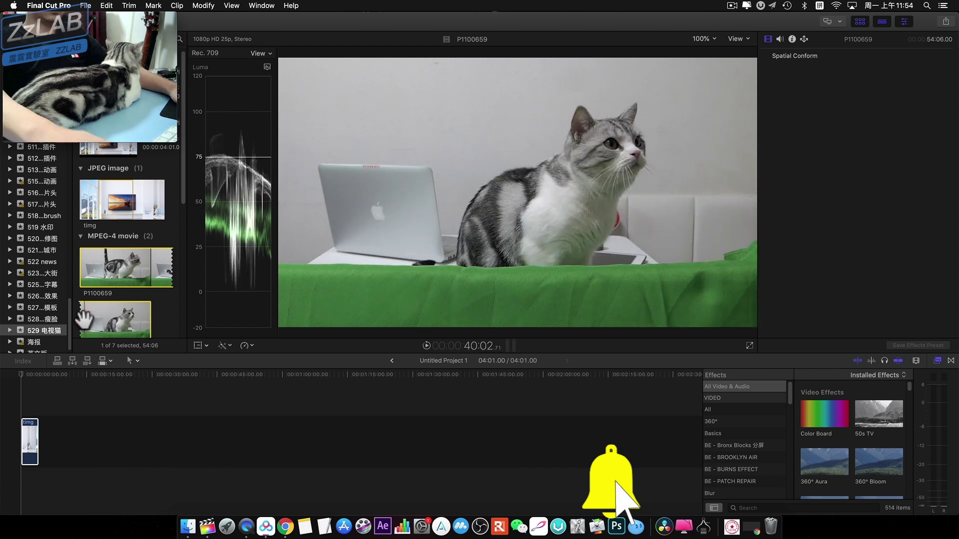
pyautogui.moveTo(100, 318); pyautogui.dragTo(23, 381)
# Step: Show the Masks category in the Effects browser
pyautogui.scroll(-3, 119, 294)
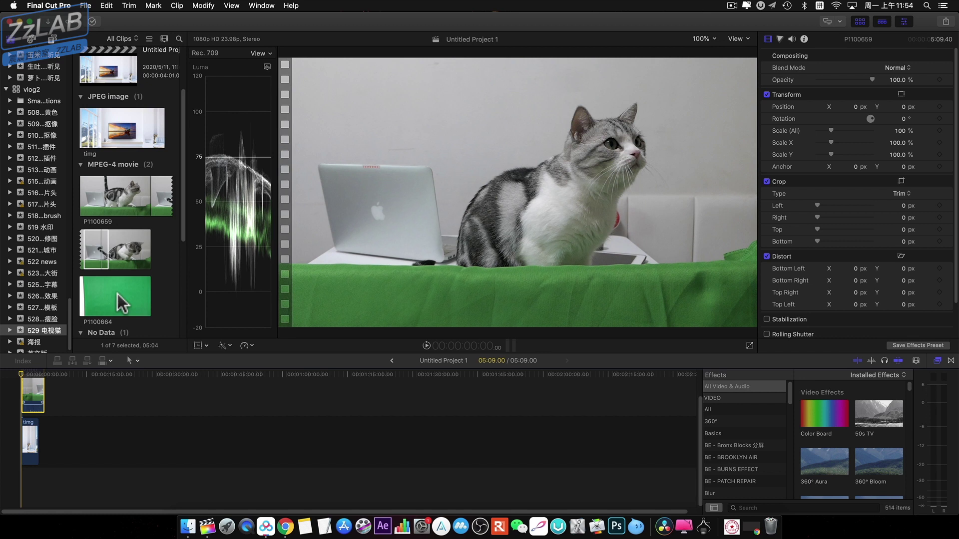
pyautogui.scroll(-5, 749, 436)
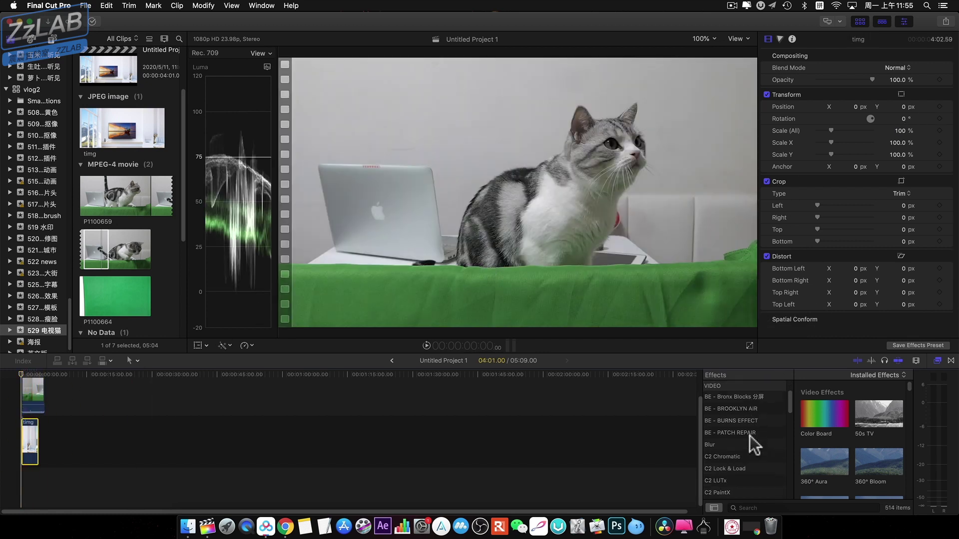
pyautogui.scroll(-4, 736, 438)
pyautogui.click(732, 456)
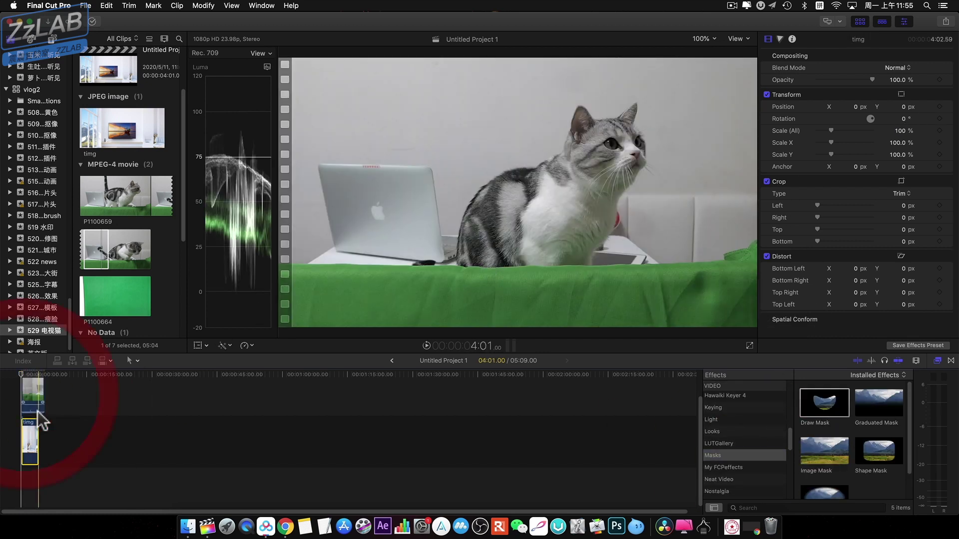
# Step: Draw a rectangular mask on P1100659, then enlarge the timg photo to 252% and move it
pyautogui.moveTo(39, 411); pyautogui.dragTo(35, 399)
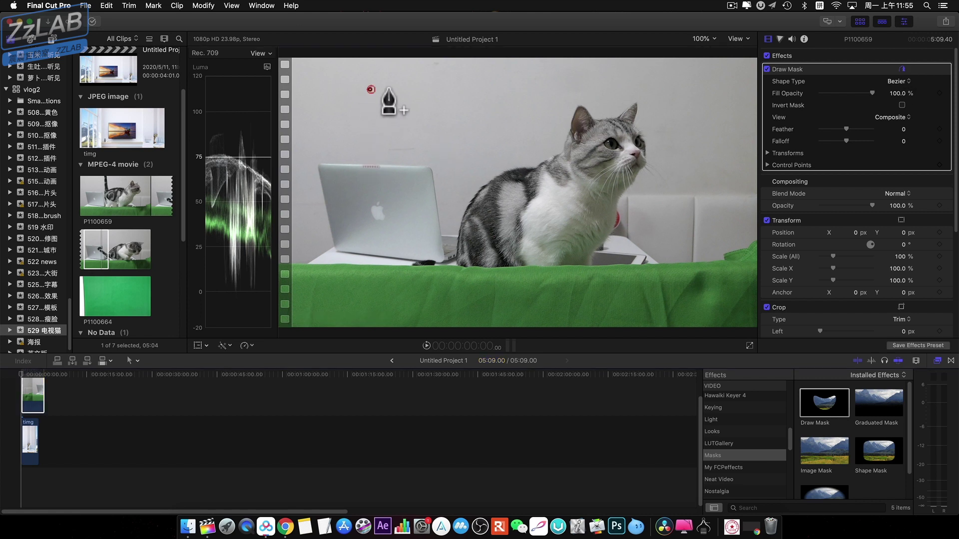
pyautogui.click(369, 320)
pyautogui.click(370, 90)
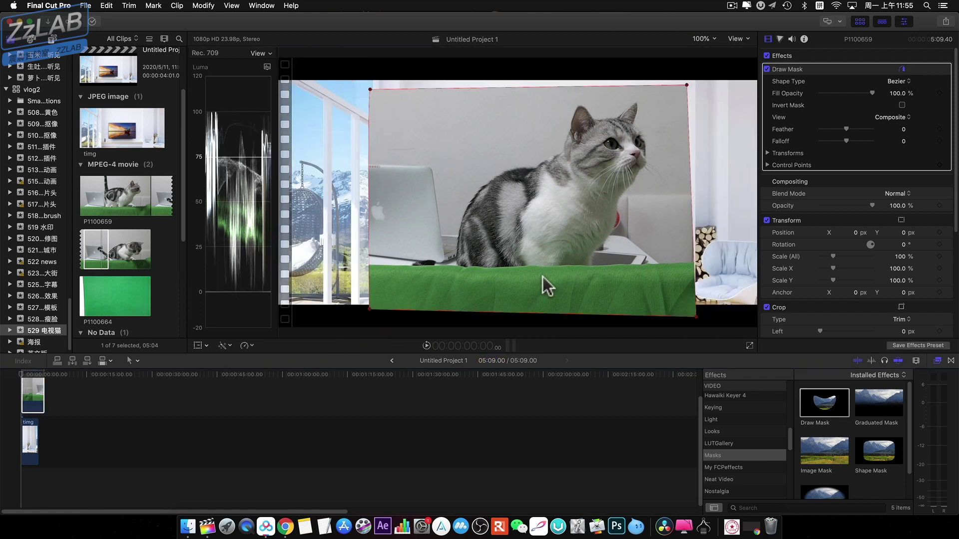
pyautogui.press('super+Down')
pyautogui.moveTo(833, 131); pyautogui.dragTo(852, 131)
pyautogui.moveTo(699, 151); pyautogui.dragTo(644, 165)
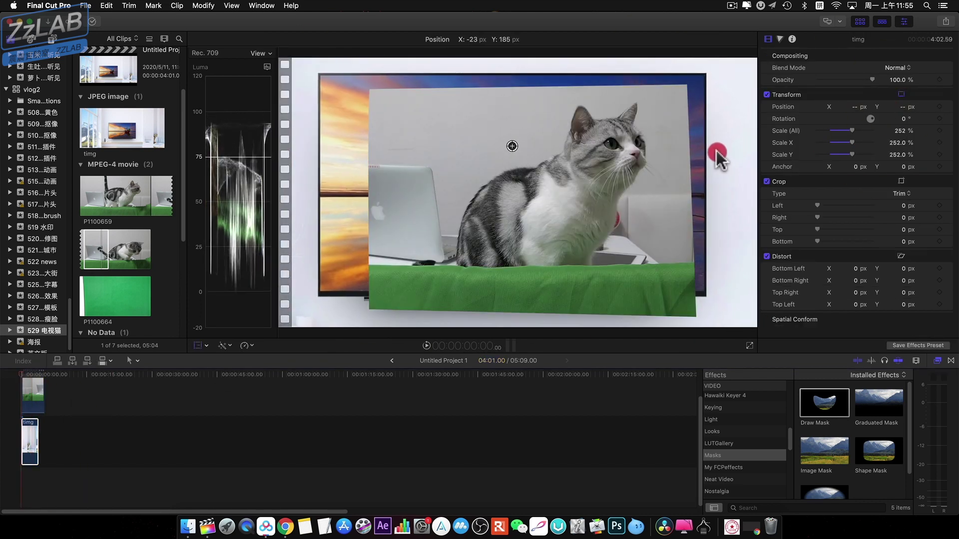
# Step: Pull the cat mask's corners outward around the TV and shift the cat clip left
pyautogui.click(29, 391)
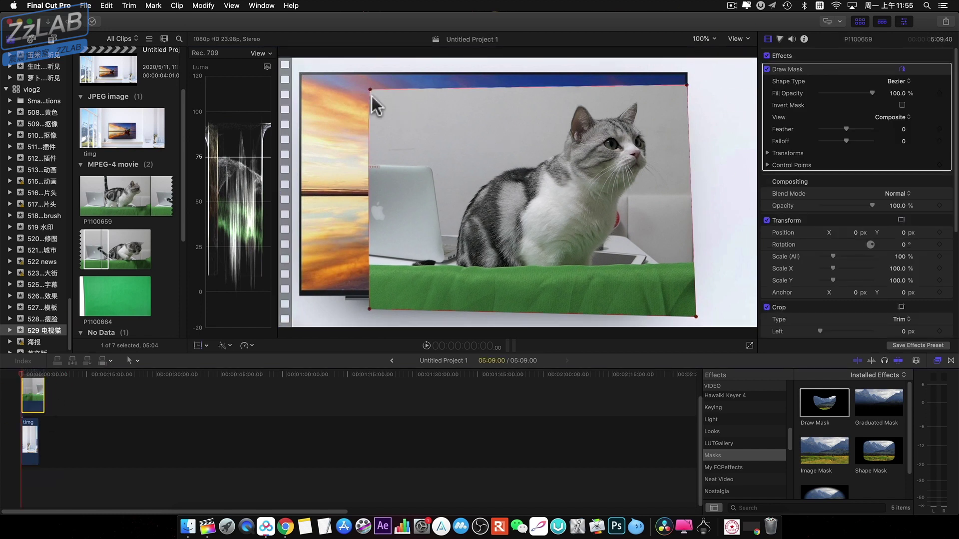
pyautogui.moveTo(370, 91); pyautogui.dragTo(294, 75)
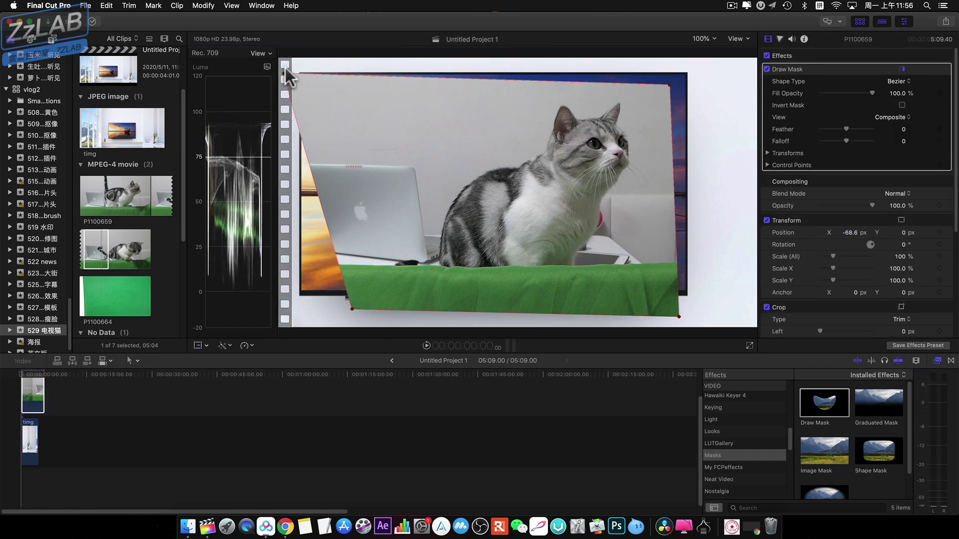
pyautogui.moveTo(850, 231); pyautogui.dragTo(814, 232)
pyautogui.moveTo(653, 86); pyautogui.dragTo(688, 74)
pyautogui.moveTo(661, 317); pyautogui.dragTo(683, 308)
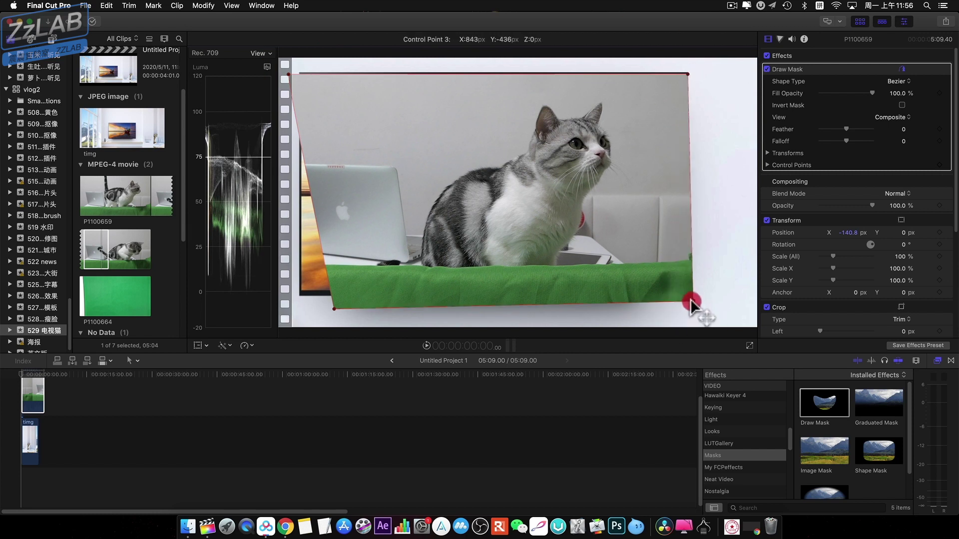
pyautogui.moveTo(334, 309); pyautogui.dragTo(299, 292)
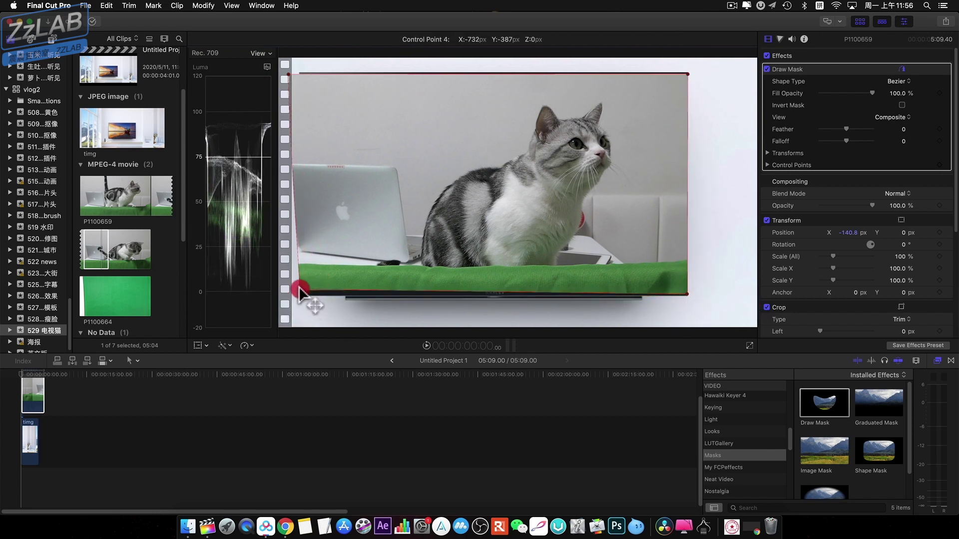
# Step: Fine-tune the cat to X -140.8, Y -72.1 px and its mask corners; scale timg to 237%
pyautogui.moveTo(904, 233); pyautogui.dragTo(905, 260)
pyautogui.moveTo(299, 92); pyautogui.dragTo(298, 80)
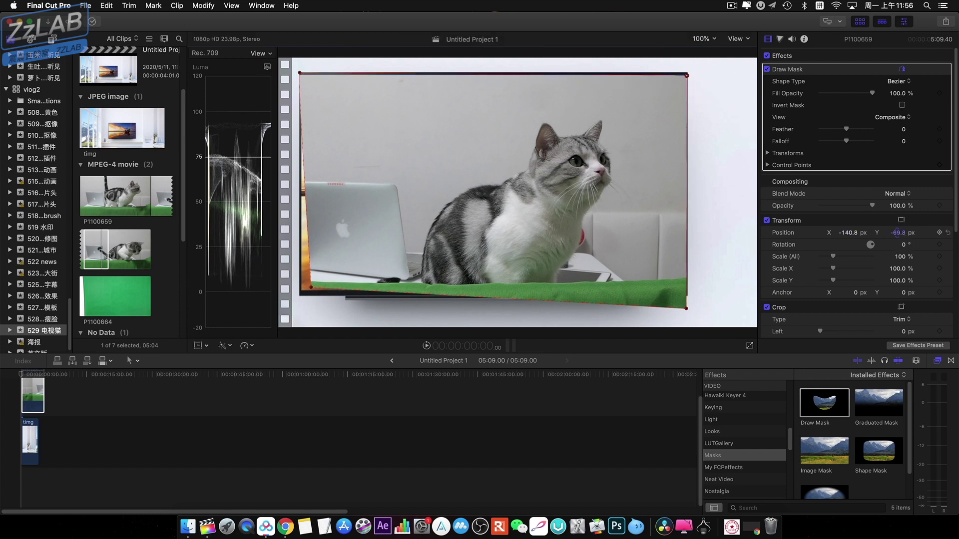
pyautogui.moveTo(900, 233); pyautogui.dragTo(901, 262)
pyautogui.moveTo(311, 283); pyautogui.dragTo(295, 302)
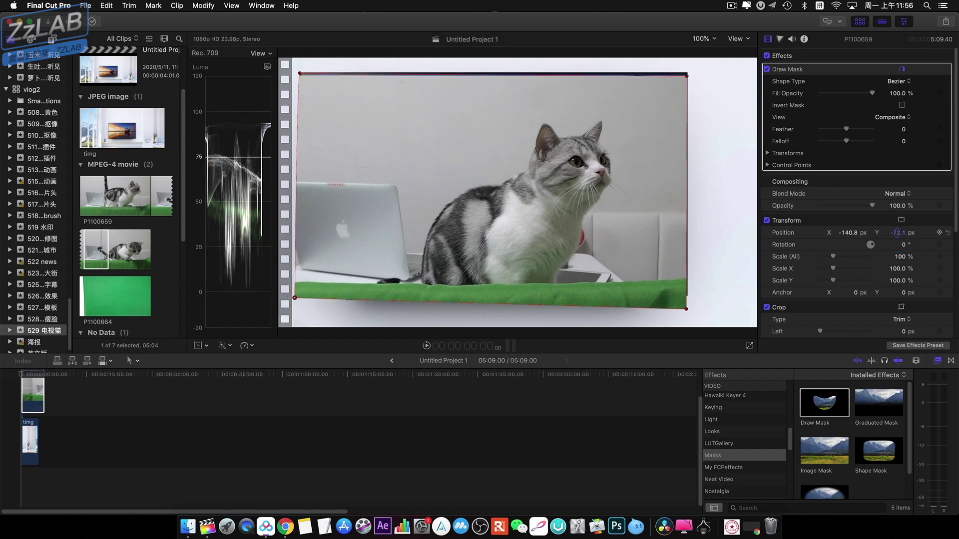
pyautogui.click(30, 442)
pyautogui.moveTo(890, 129); pyautogui.dragTo(899, 130)
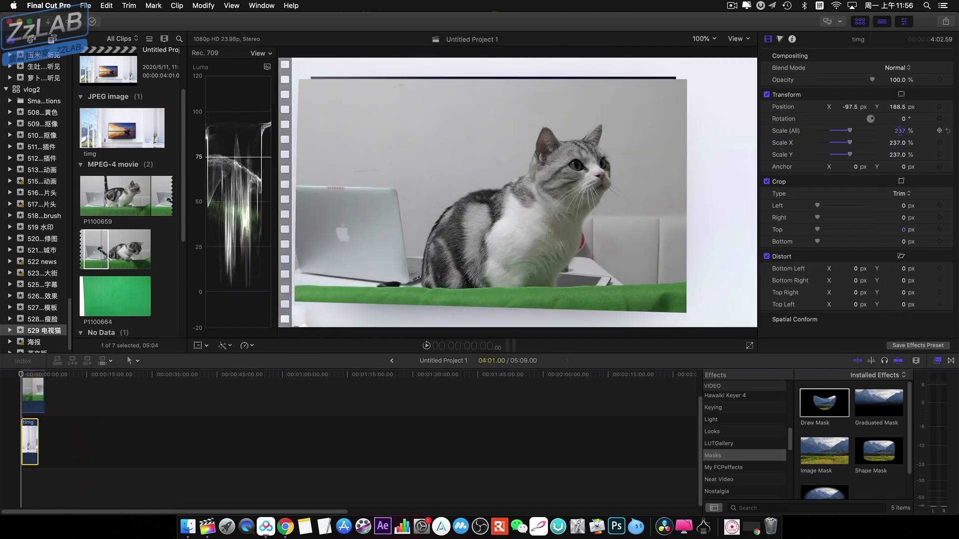
# Step: Apply Hawaiki Keyer 4.5 (Green) to P1100659 and check the key on a later frame
pyautogui.click(30, 392)
pyautogui.click(310, 78)
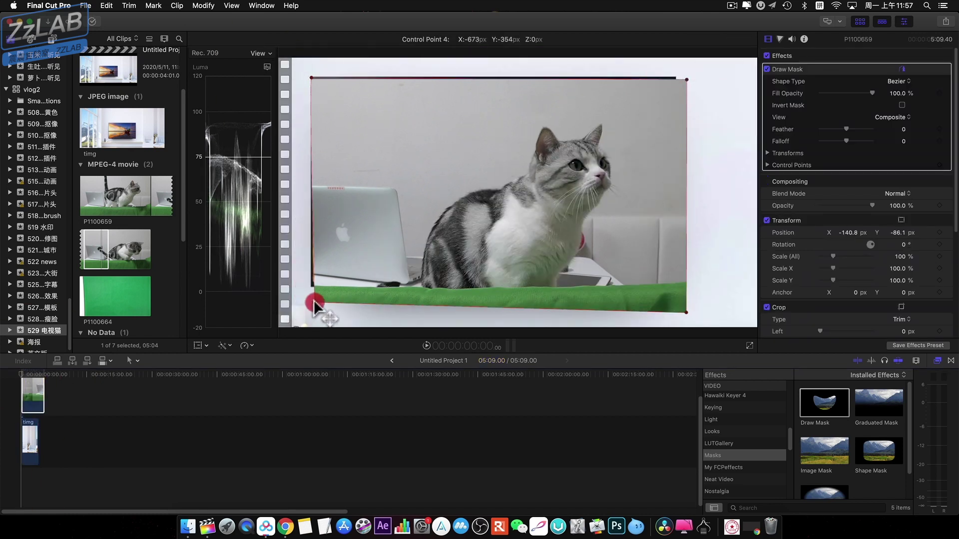
pyautogui.scroll(1, 762, 458)
pyautogui.click(739, 407)
pyautogui.moveTo(824, 414); pyautogui.dragTo(42, 387)
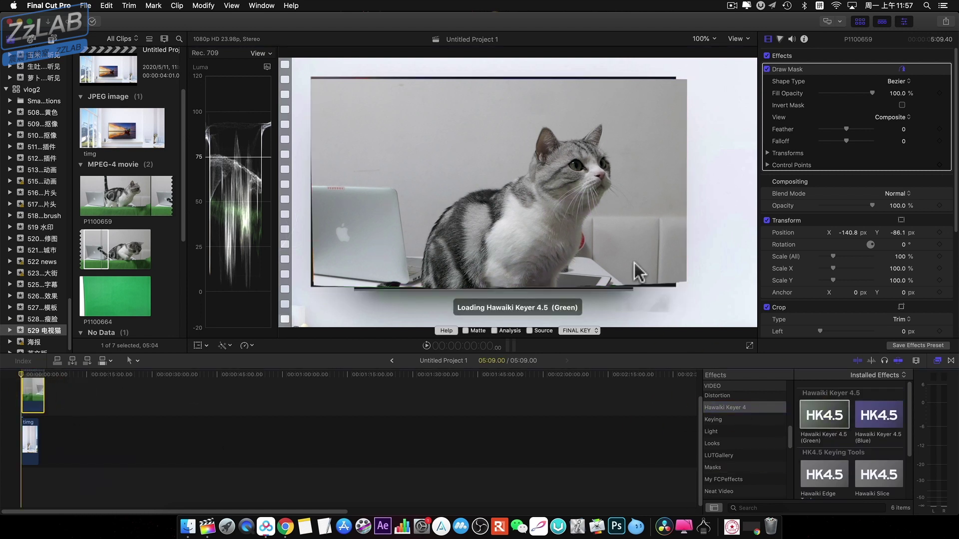
pyautogui.click(40, 392)
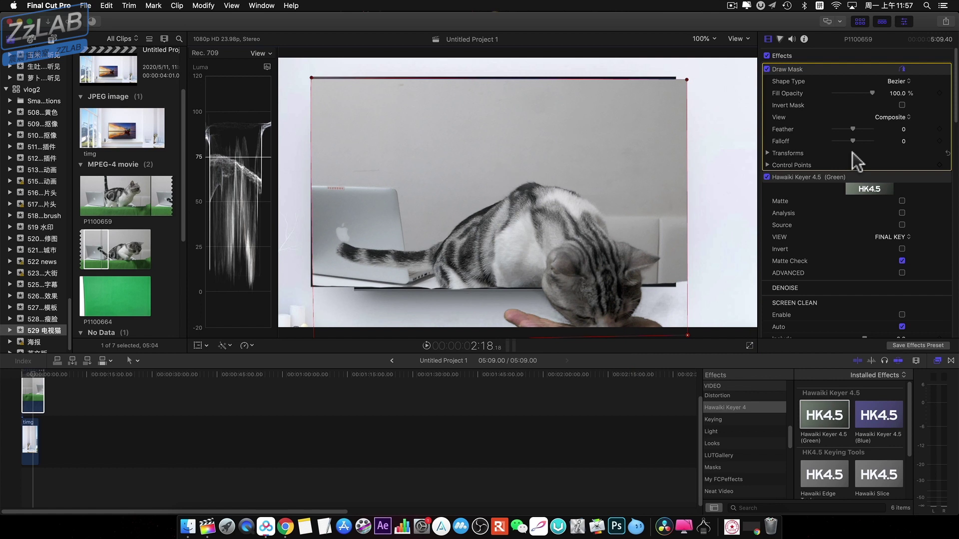
pyautogui.scroll(-10, 864, 222)
# Step: Move P1100659 to X -196.0 px, nudge the mask corner inward, widen the viewer, and select timg
pyautogui.moveTo(851, 234); pyautogui.dragTo(839, 233)
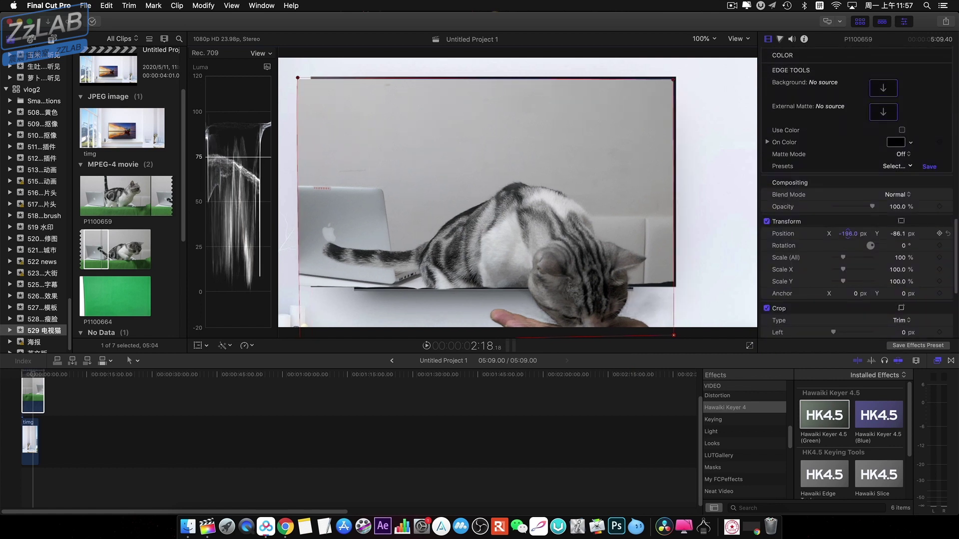
pyautogui.moveTo(429, 354); pyautogui.dragTo(413, 471)
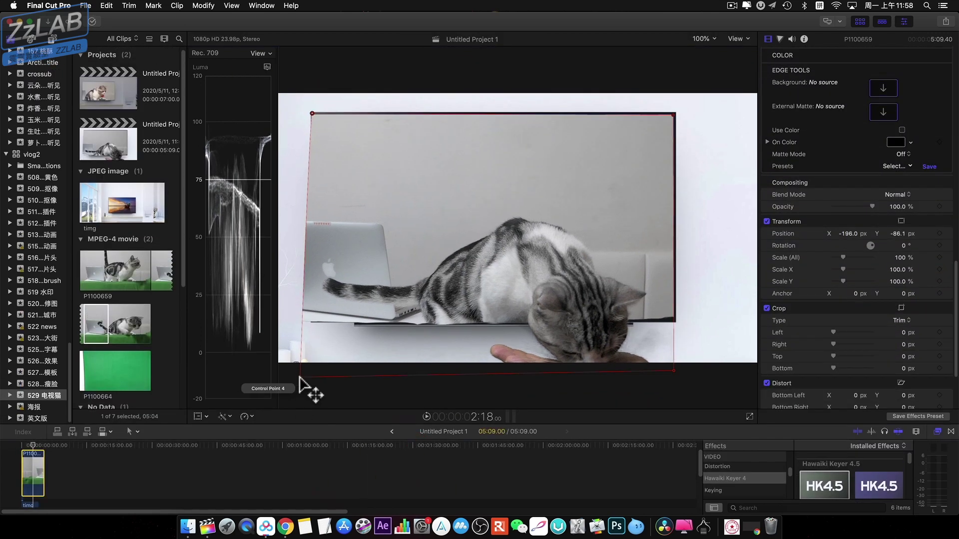
pyautogui.moveTo(304, 372); pyautogui.dragTo(313, 375)
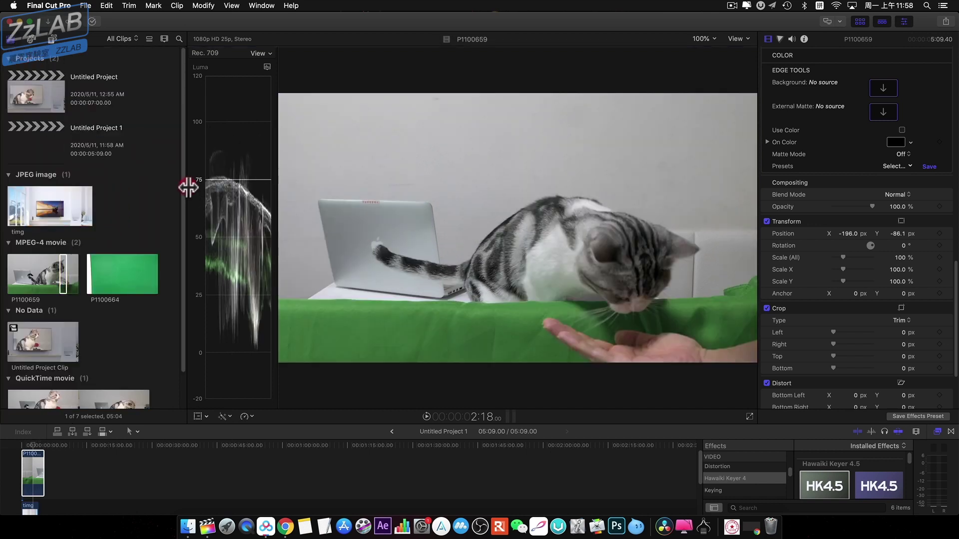
pyautogui.moveTo(188, 187); pyautogui.dragTo(141, 187)
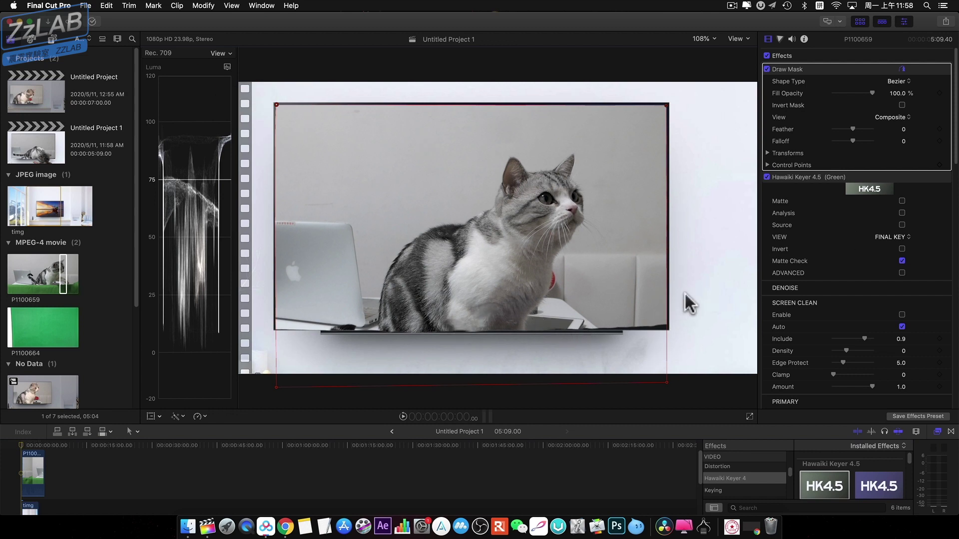
pyautogui.click(43, 450)
pyautogui.click(39, 449)
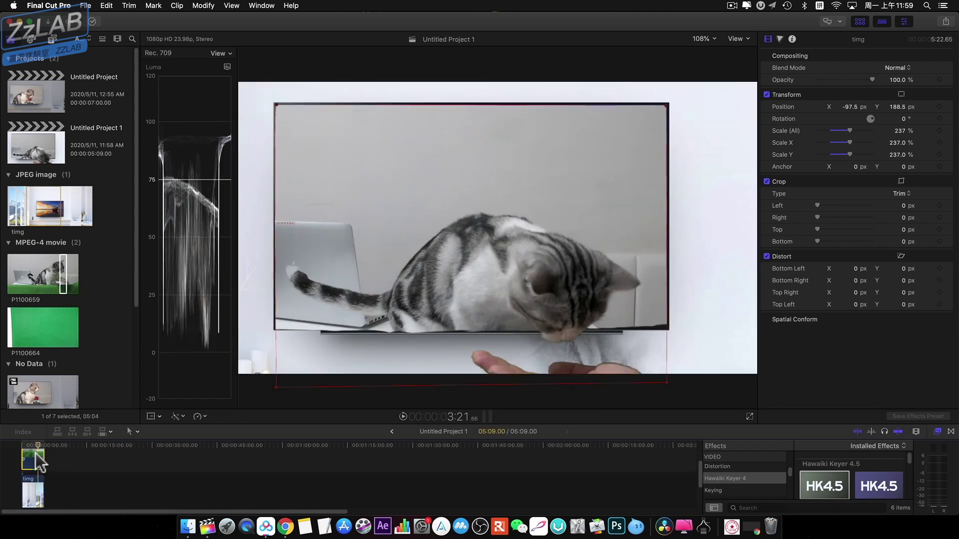
# Step: Scale P1100659 to 81% and place it at X -177.0, Y -32.7 px inside the wall TV
pyautogui.click(33, 487)
pyautogui.click(33, 459)
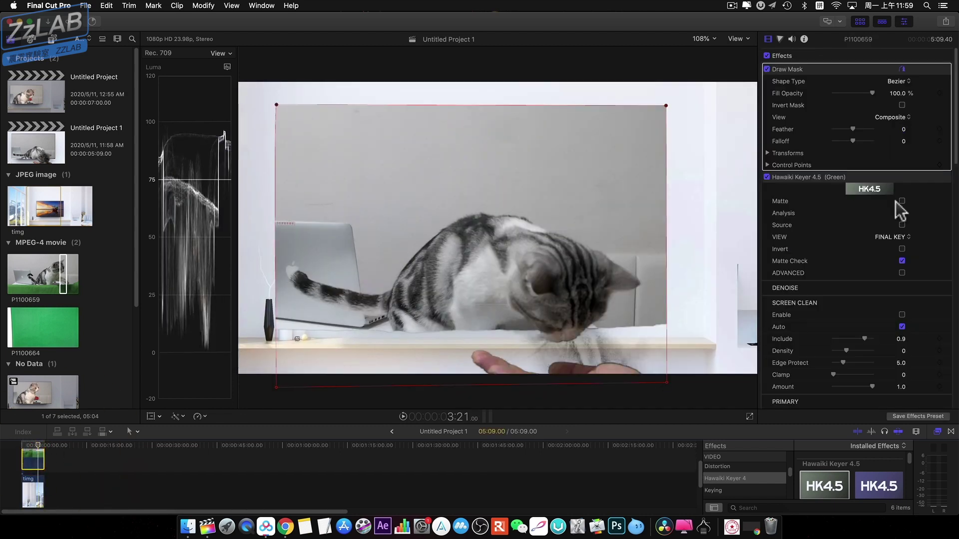
pyautogui.scroll(-5, 909, 257)
pyautogui.scroll(-10, 906, 255)
pyautogui.moveTo(903, 261); pyautogui.dragTo(884, 261)
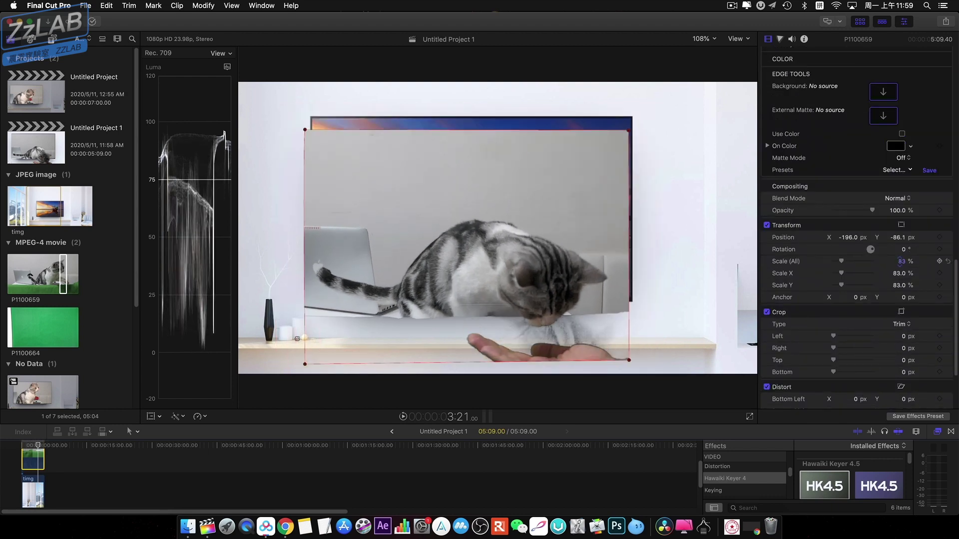
pyautogui.moveTo(451, 223); pyautogui.dragTo(457, 210)
pyautogui.moveTo(902, 261); pyautogui.dragTo(896, 261)
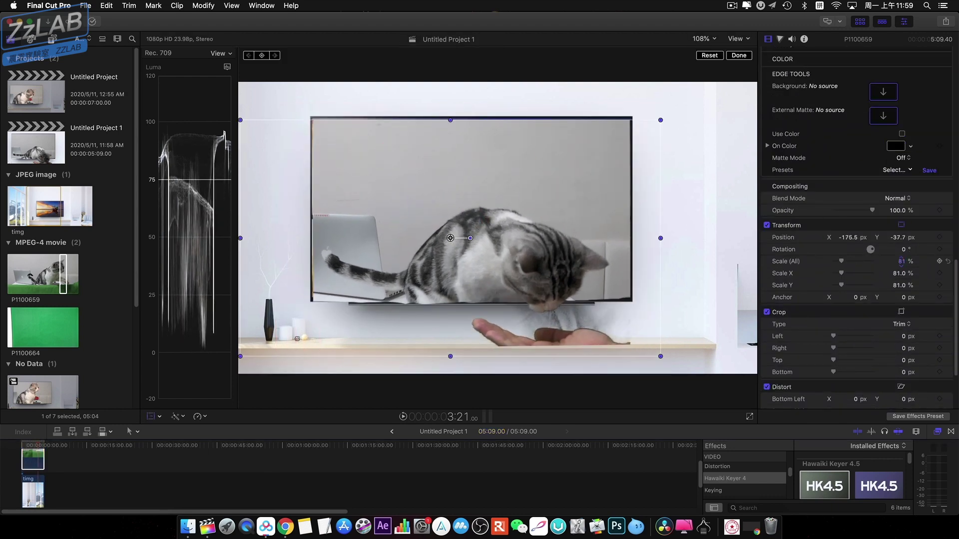
pyautogui.moveTo(591, 204); pyautogui.dragTo(590, 202)
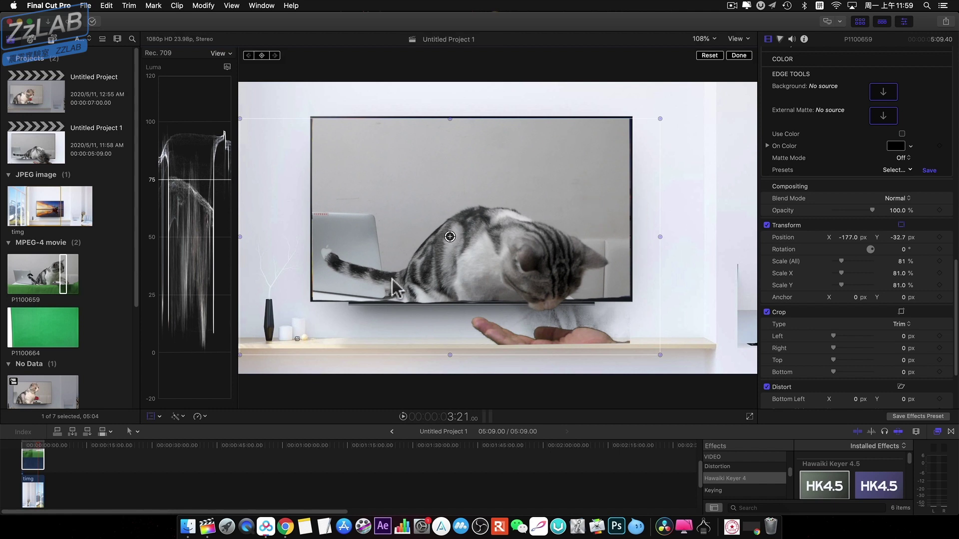
pyautogui.scroll(10, 914, 212)
pyautogui.click(935, 122)
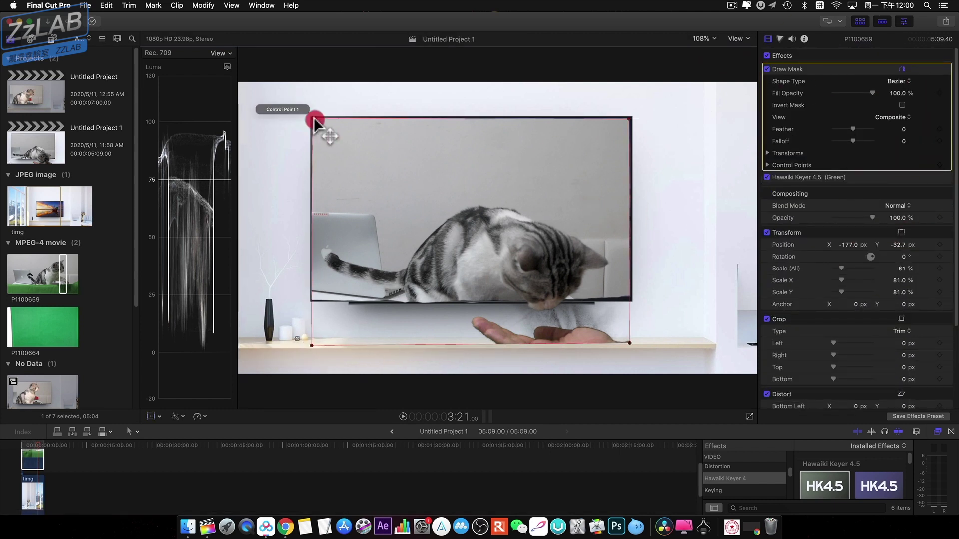
# Step: Raise the cat to Y -29.8 px and extend its mask's bottom points to the frame bottom
pyautogui.moveTo(899, 244); pyautogui.dragTo(901, 243)
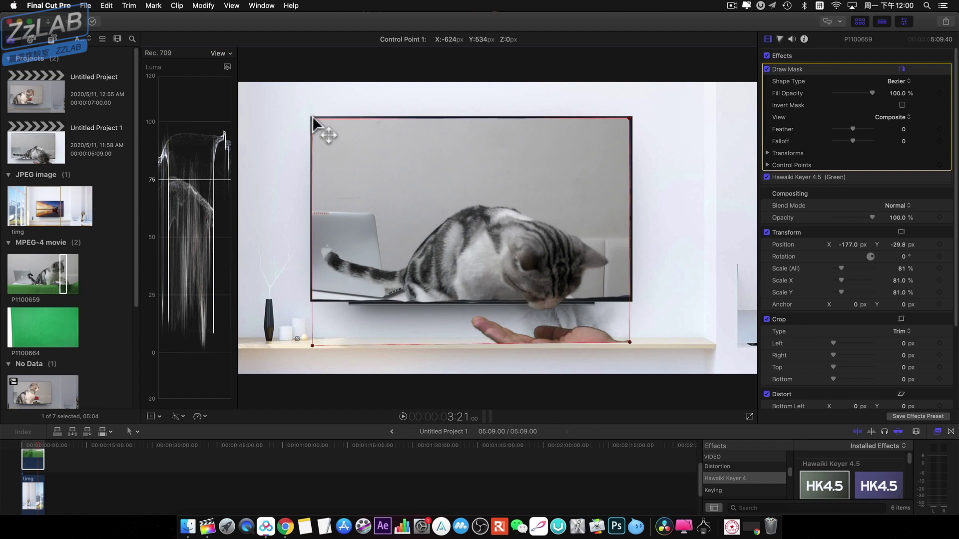
pyautogui.moveTo(630, 118); pyautogui.dragTo(630, 118)
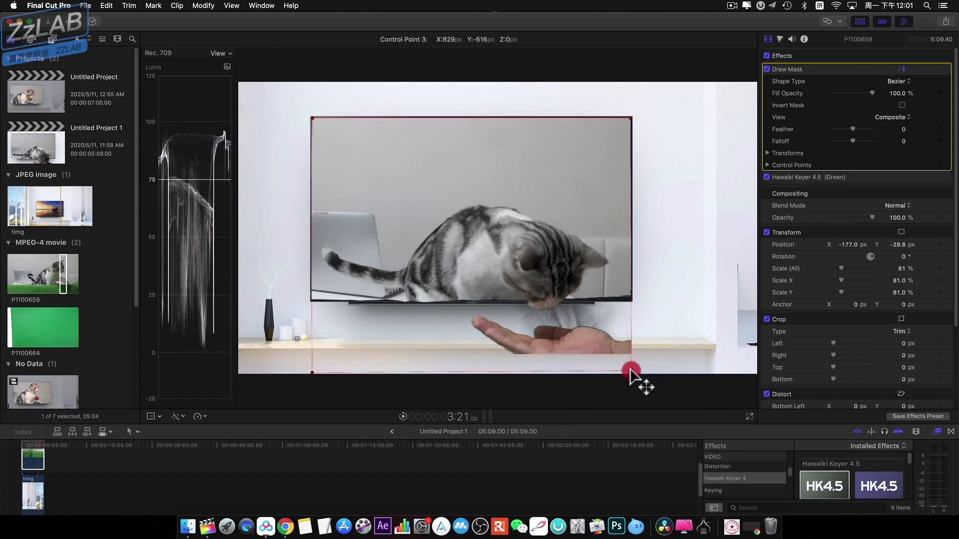
pyautogui.rightClick(36, 484)
# Step: Combine the cat and timg clips into a compound clip scaled to 116%
pyautogui.click(95, 367)
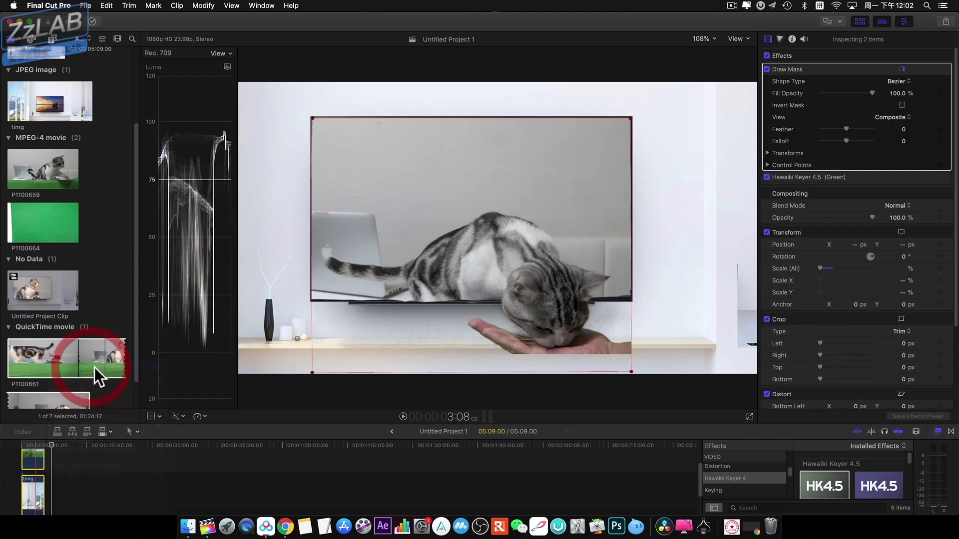
pyautogui.click(32, 443)
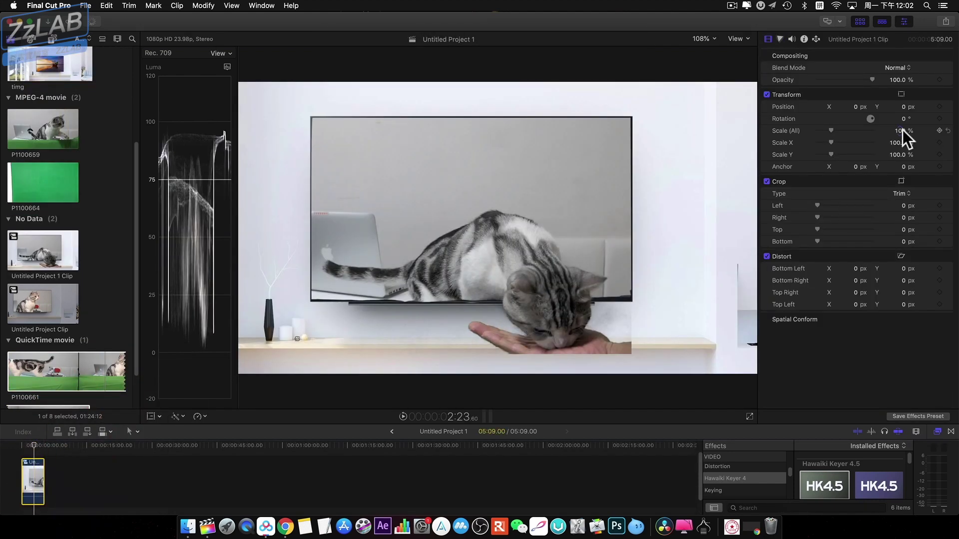
pyautogui.moveTo(903, 130); pyautogui.dragTo(919, 128)
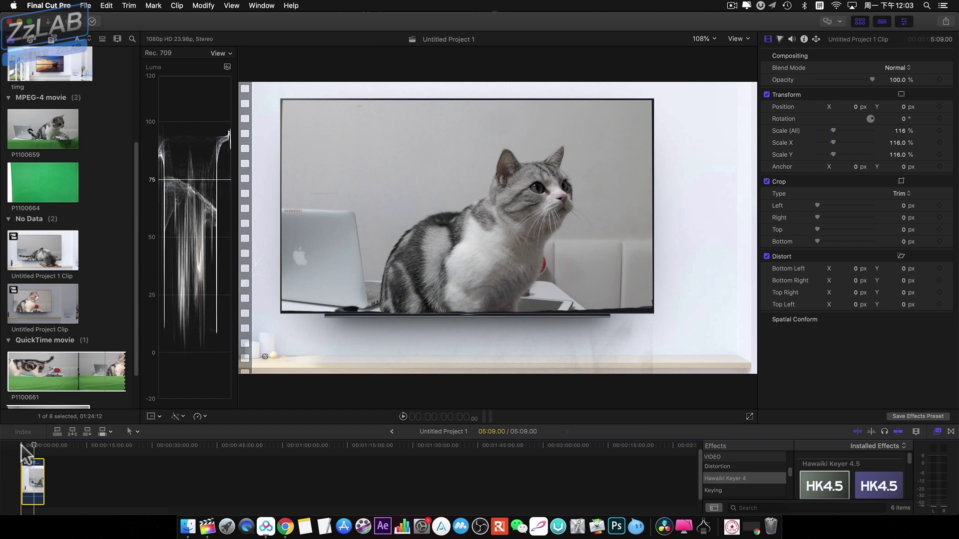
# Step: Inside the compound clip, lower the timg photo's opacity to about 17%
pyautogui.doubleClick(29, 470)
pyautogui.click(92, 470)
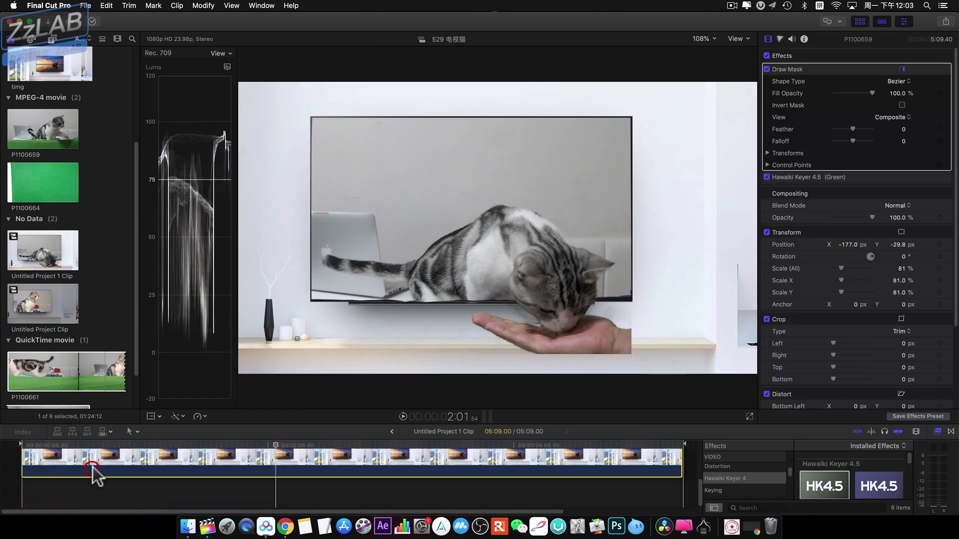
pyautogui.moveTo(872, 79); pyautogui.dragTo(829, 80)
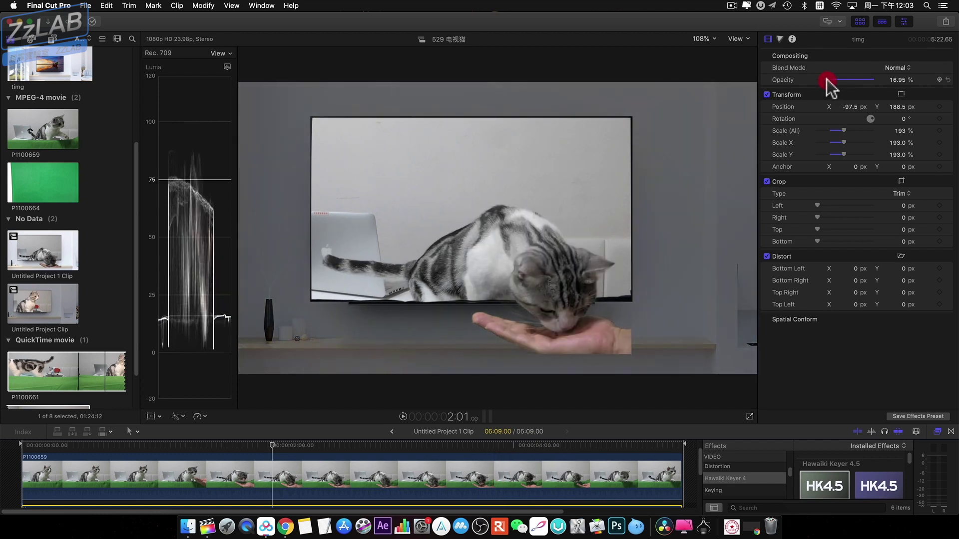
pyautogui.click(394, 435)
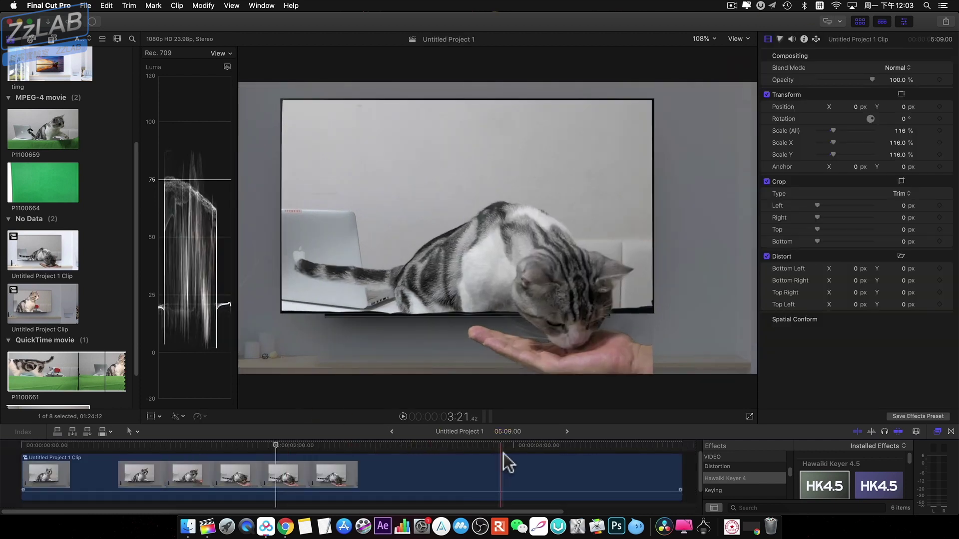
# Step: Reopen the compound clip and select the green-screen presenter clip in the browser
pyautogui.doubleClick(507, 462)
pyautogui.scroll(2, 41, 219)
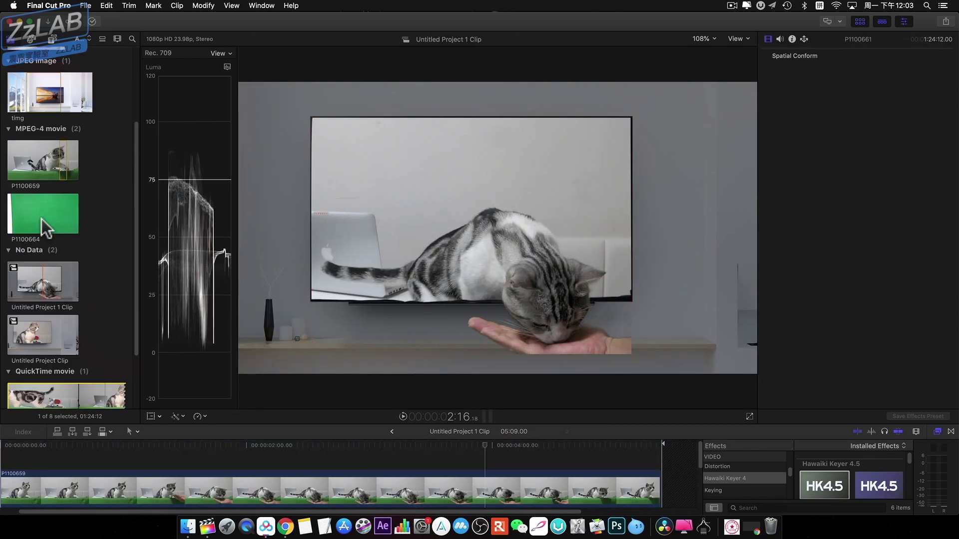
pyautogui.scroll(-2, 41, 218)
pyautogui.click(56, 183)
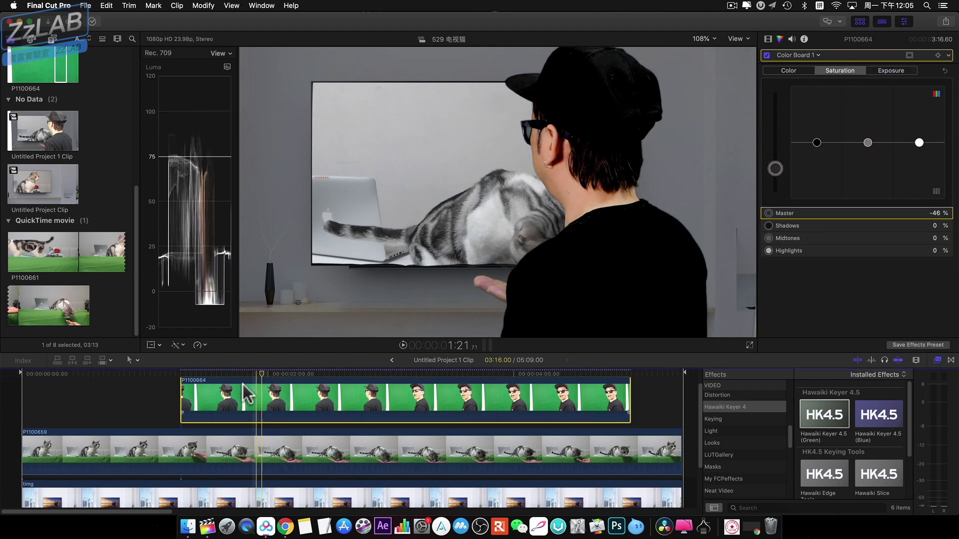
# Step: Set the presenter P1100664 to scale 148%, Crop Left 181, X 131.2 px, shifted earlier
pyautogui.click(342, 372)
pyautogui.click(768, 39)
pyautogui.moveTo(898, 172); pyautogui.dragTo(914, 172)
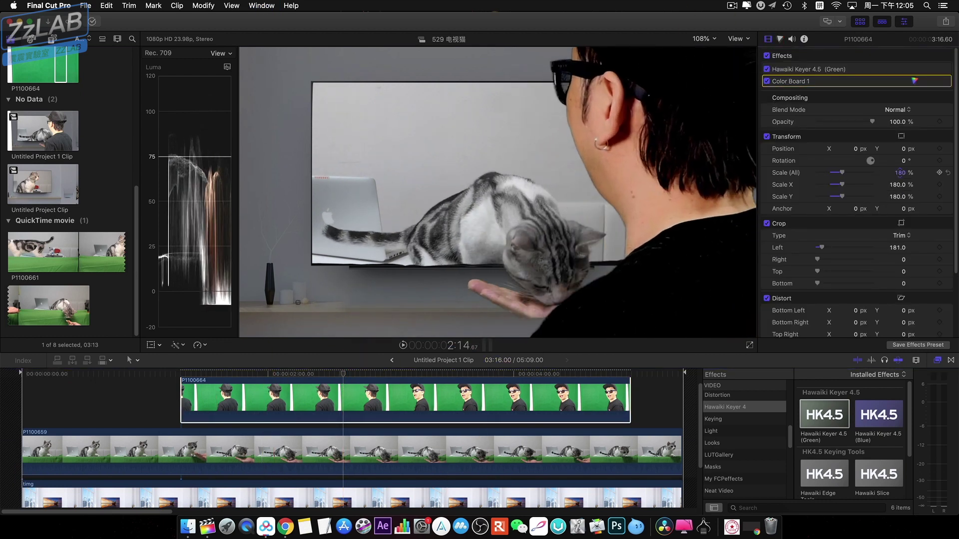
pyautogui.moveTo(145, 399); pyautogui.dragTo(22, 407)
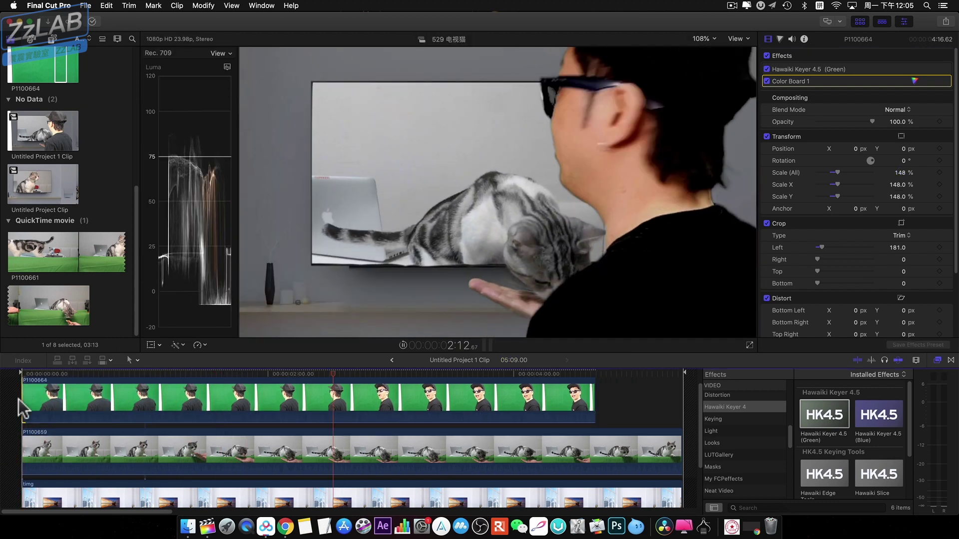
pyautogui.click(94, 397)
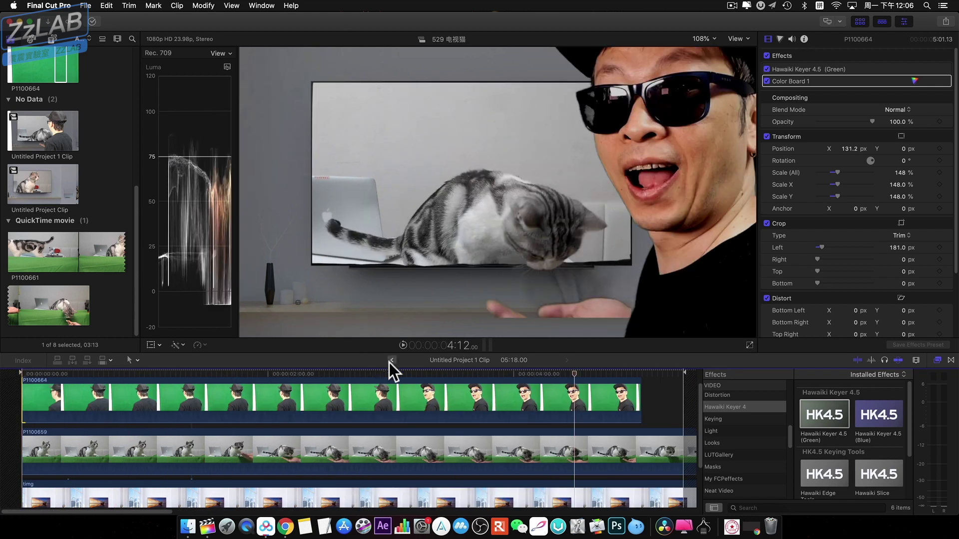
# Step: Return to the parent project, reopen the compound clip, and select the presenter clip
pyautogui.click(391, 360)
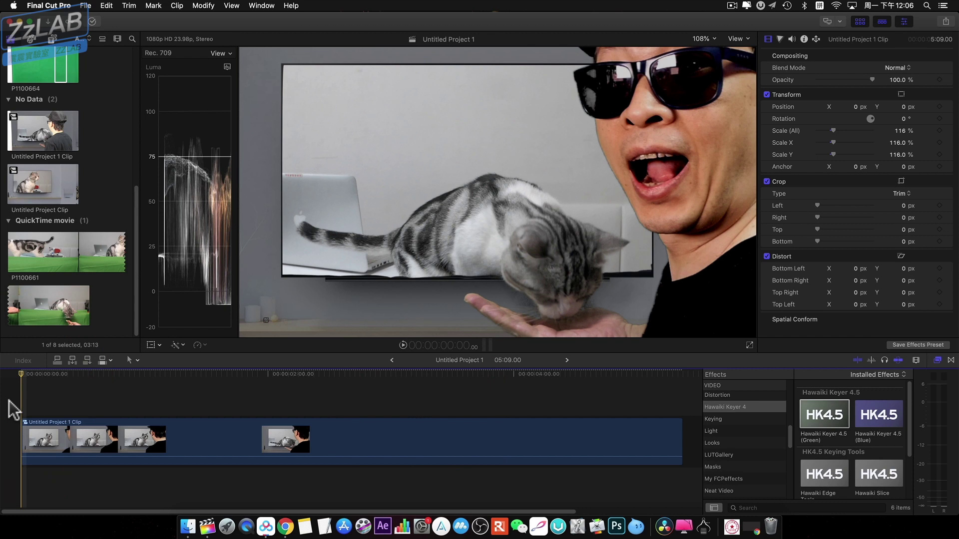
pyautogui.doubleClick(567, 435)
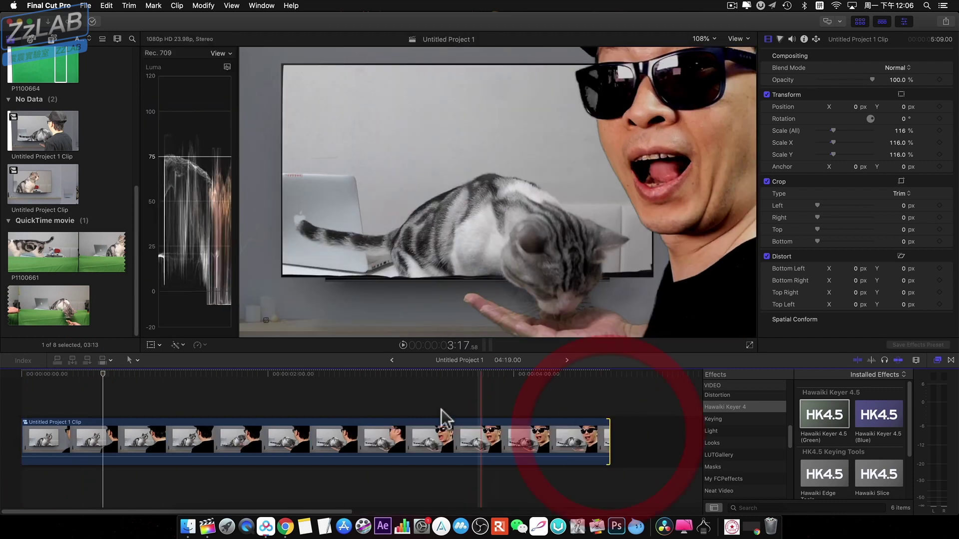
pyautogui.click(321, 414)
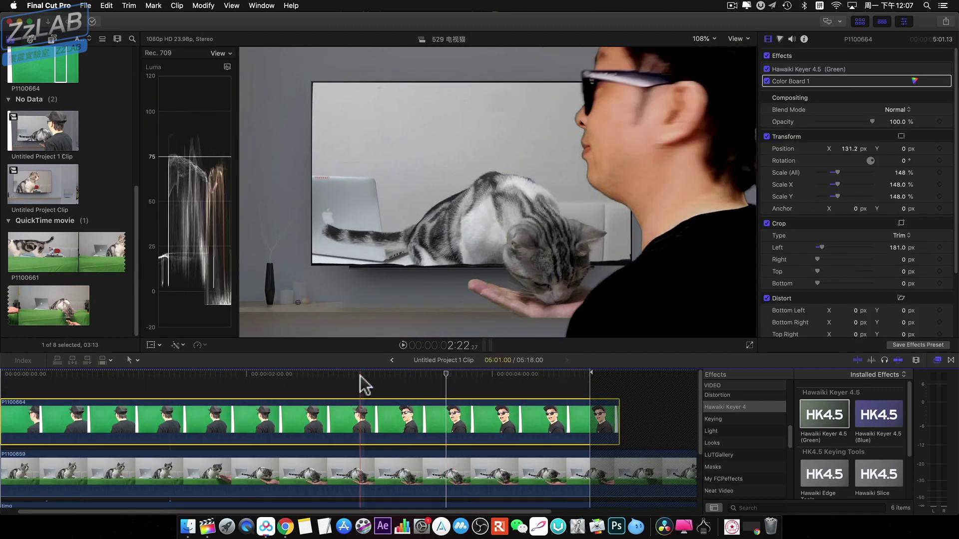
# Step: Refine the presenter's matte to Clip White 0.55, Matte Shrink 1.37, Matte Blur 0.96, then exit
pyautogui.click(353, 377)
pyautogui.click(839, 72)
pyautogui.scroll(-15, 849, 175)
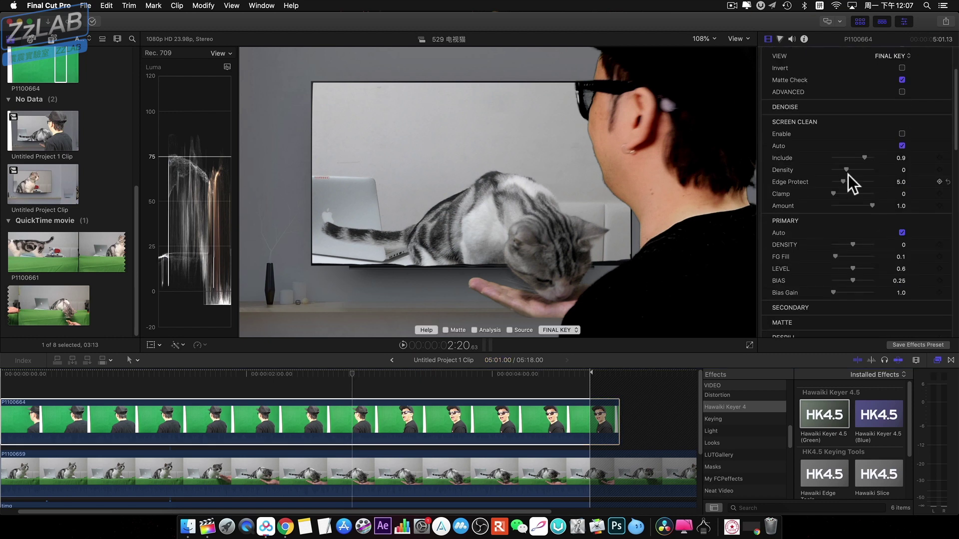
pyautogui.click(932, 226)
pyautogui.scroll(-2, 880, 252)
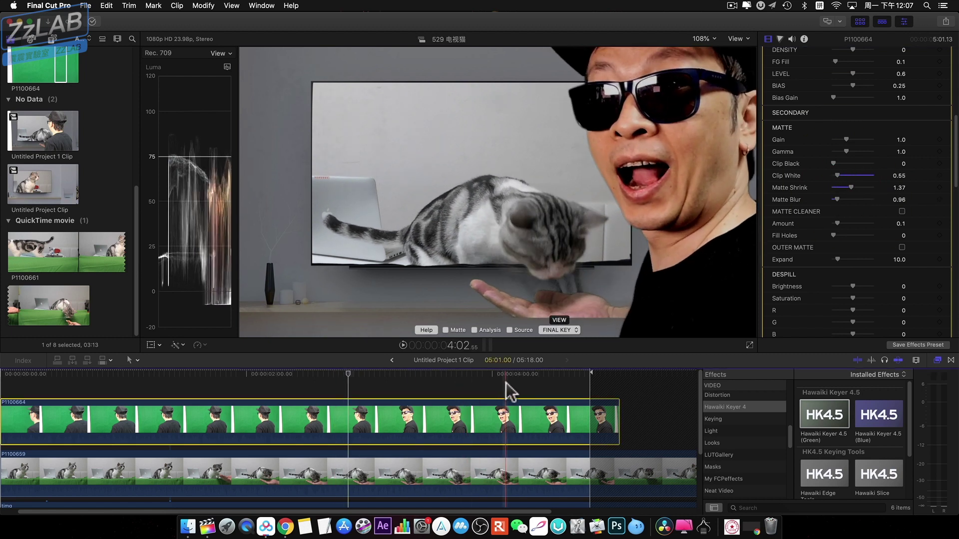
pyautogui.click(392, 360)
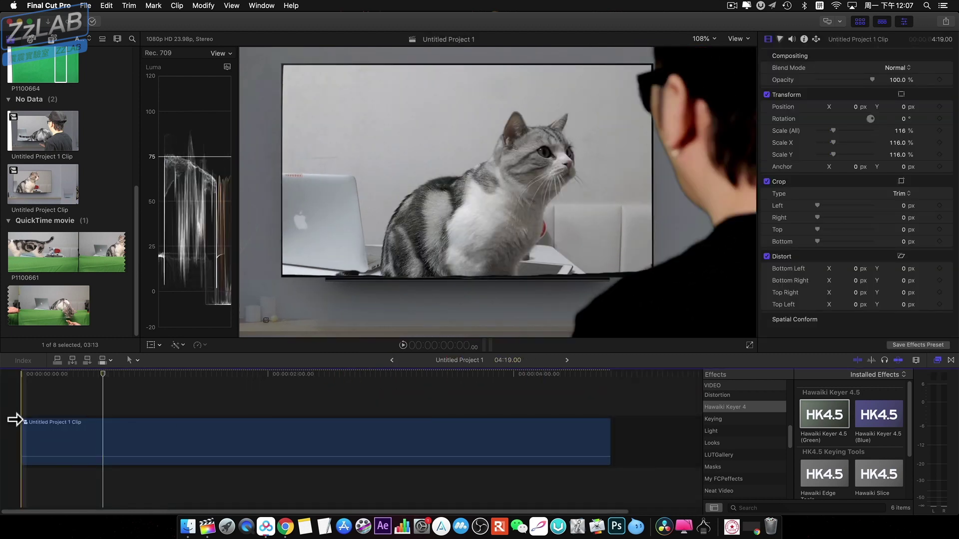
# Step: Inside the compound clip, view the cat's key as a matte and set Clip White 0.64
pyautogui.doubleClick(60, 430)
pyautogui.click(203, 392)
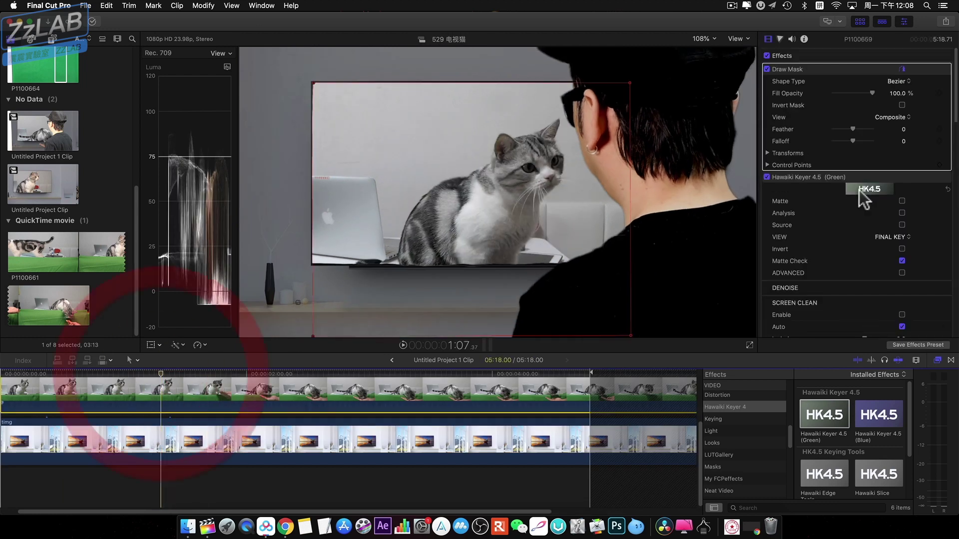
pyautogui.click(902, 200)
pyautogui.scroll(-5, 890, 230)
pyautogui.scroll(-5, 865, 268)
pyautogui.scroll(-3, 857, 264)
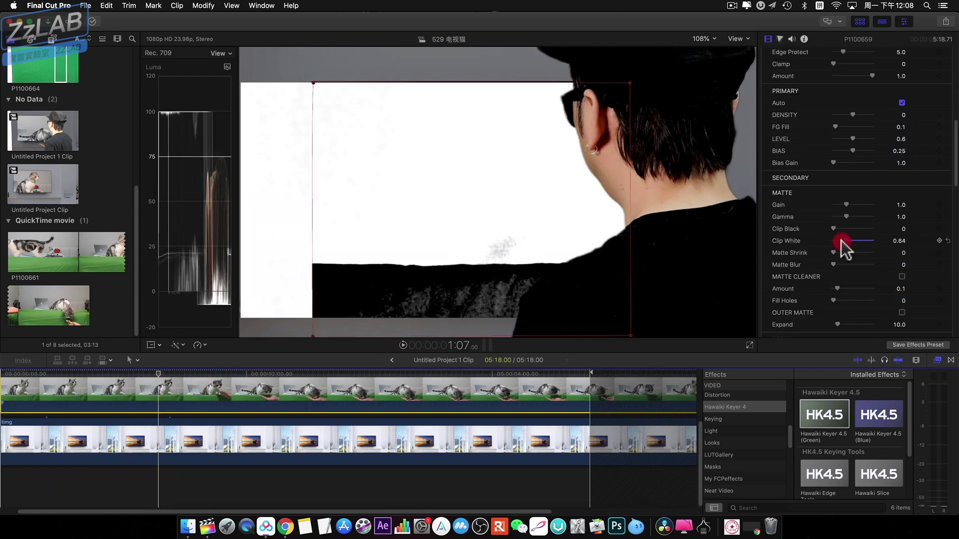
pyautogui.scroll(10, 895, 159)
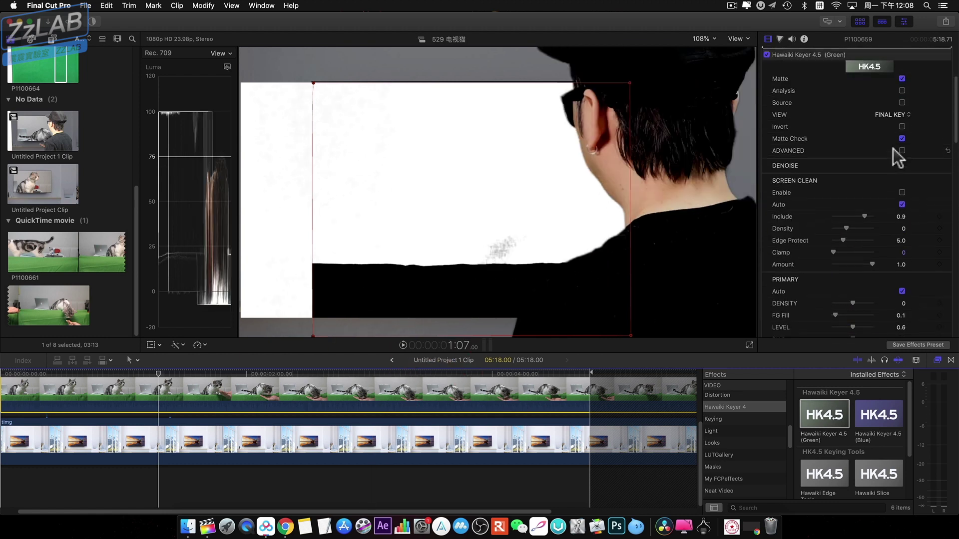
pyautogui.click(902, 150)
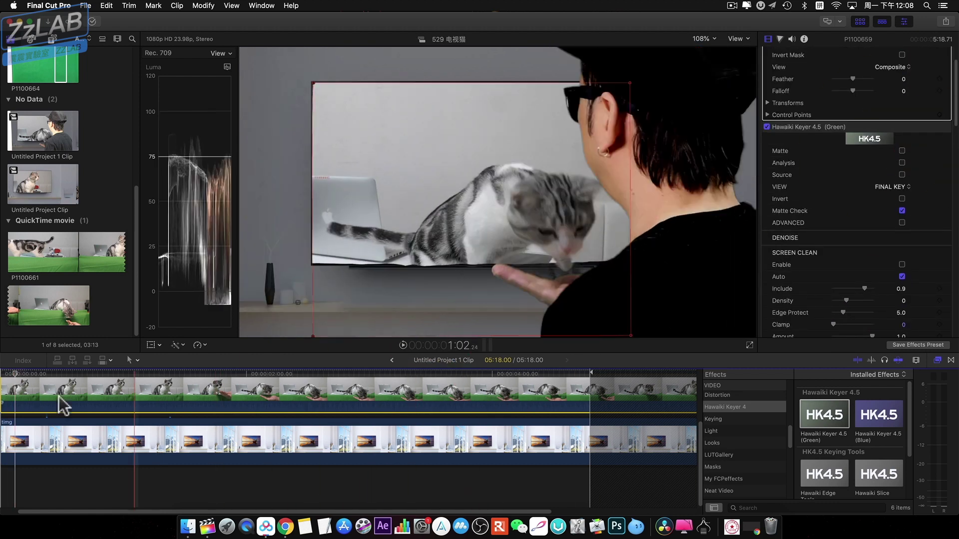
# Step: Skim to around 1:14 and lower the cat key's primary Density to -0.5
pyautogui.hscroll(-2, 15, 385)
pyautogui.click(220, 382)
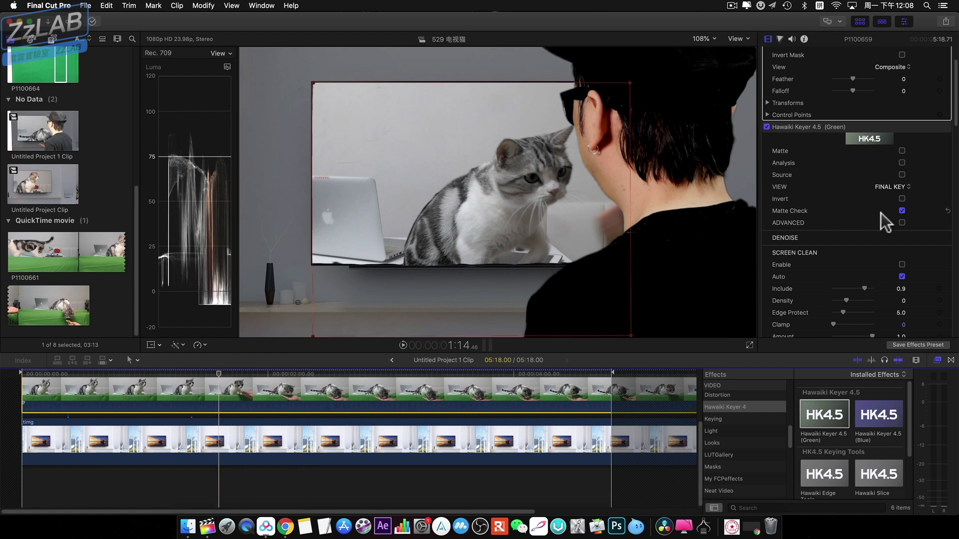
pyautogui.scroll(-5, 881, 219)
pyautogui.click(859, 247)
# Step: Lower the primary key Density to -0.5 and play back to check the key
pyautogui.moveTo(845, 252); pyautogui.dragTo(833, 250)
pyautogui.press('space')
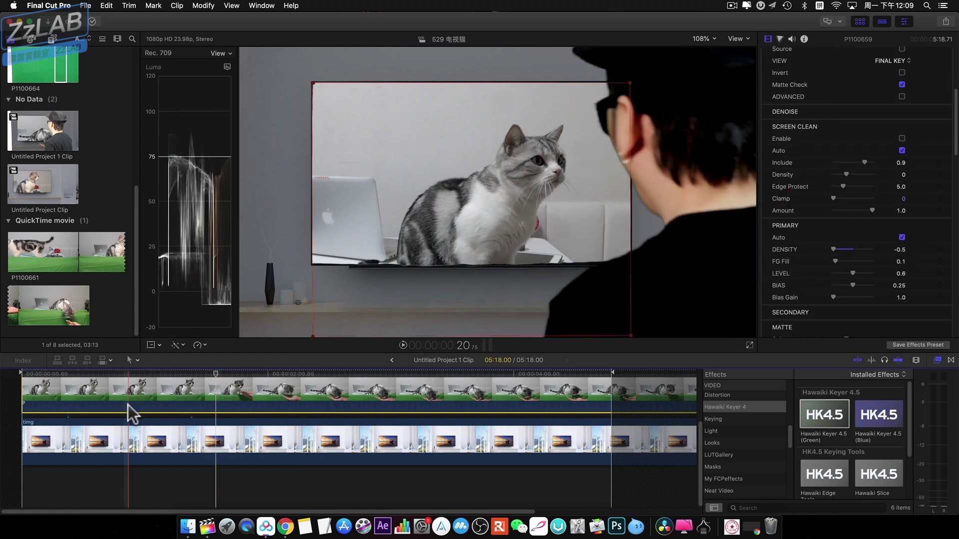
pyautogui.click(482, 375)
# Step: Delete the presenter and trailing footage past 4:00 from the compound clip
pyautogui.scroll(3, 487, 397)
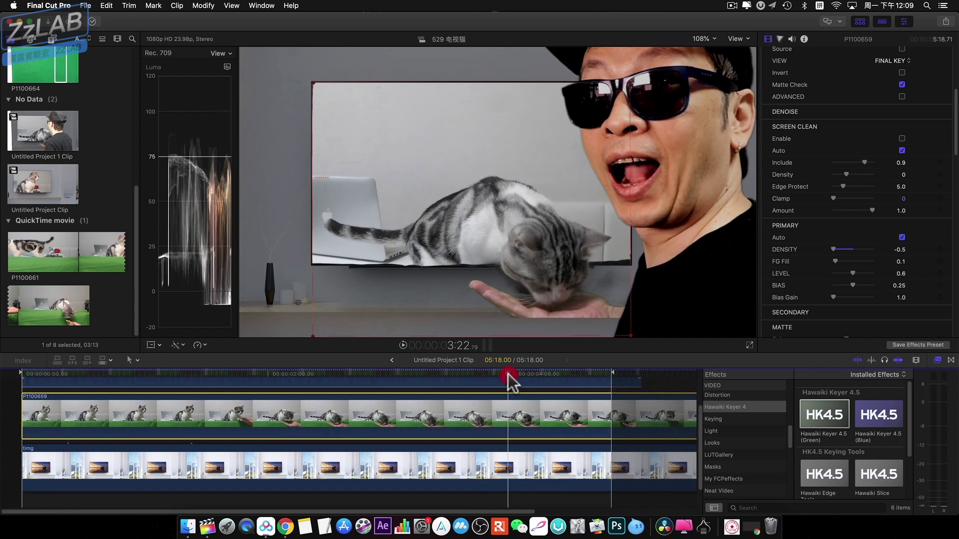
pyautogui.click(554, 405)
pyautogui.click(553, 454)
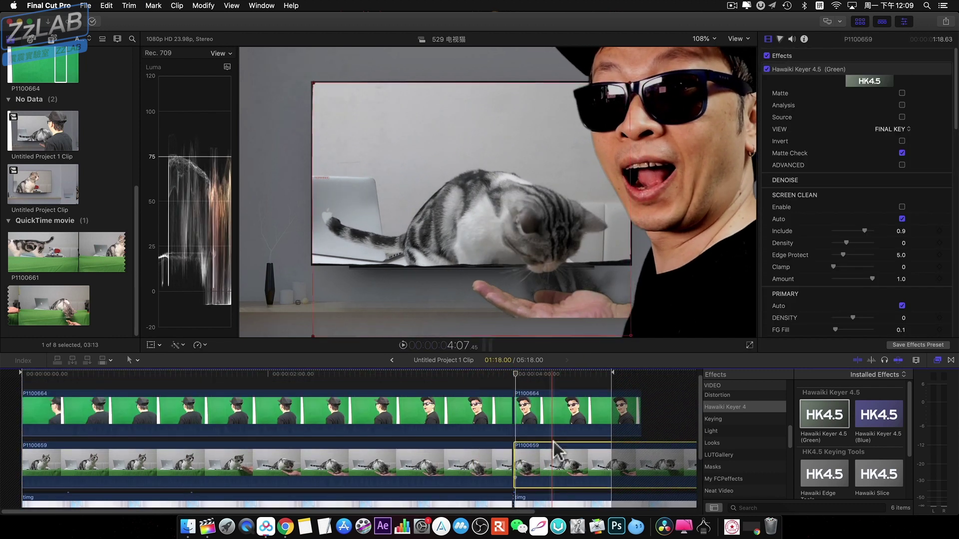
pyautogui.press('Delete')
# Step: Refine the cat's key: Include 0.86, Density -0.05, lower Matte Gain, Gamma 1.12, Shrink 0.76
pyautogui.click(263, 401)
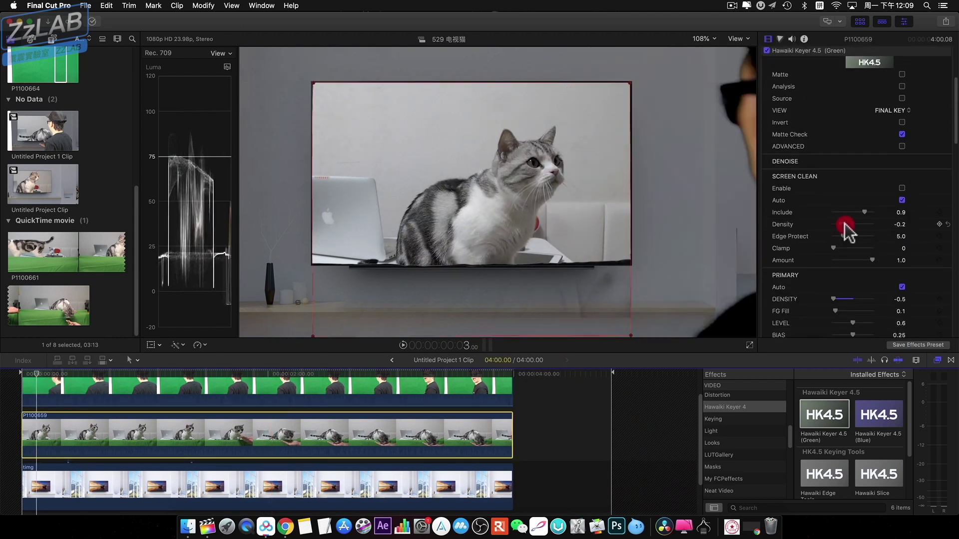
pyautogui.click(861, 214)
pyautogui.scroll(-3, 851, 272)
pyautogui.scroll(-2, 841, 261)
pyautogui.click(850, 214)
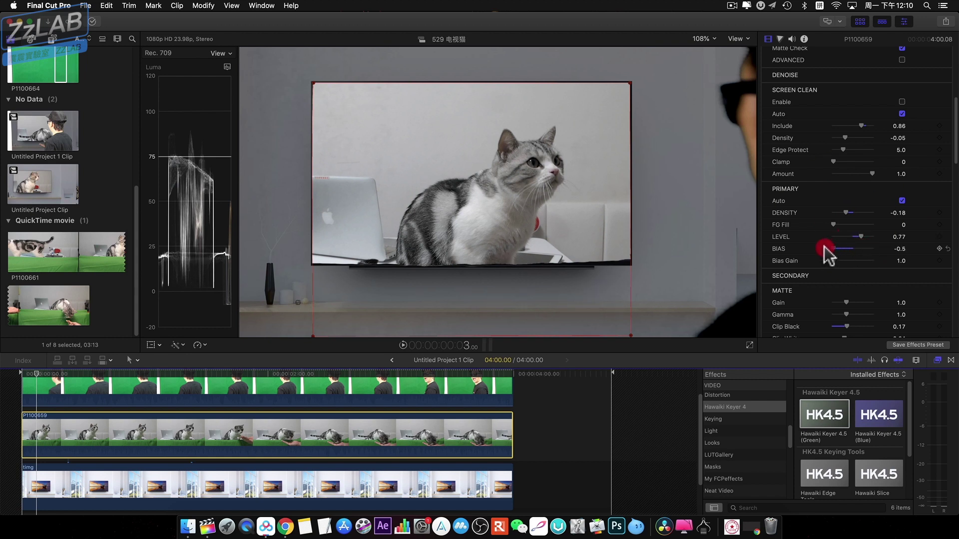
pyautogui.scroll(-1, 813, 265)
pyautogui.click(848, 287)
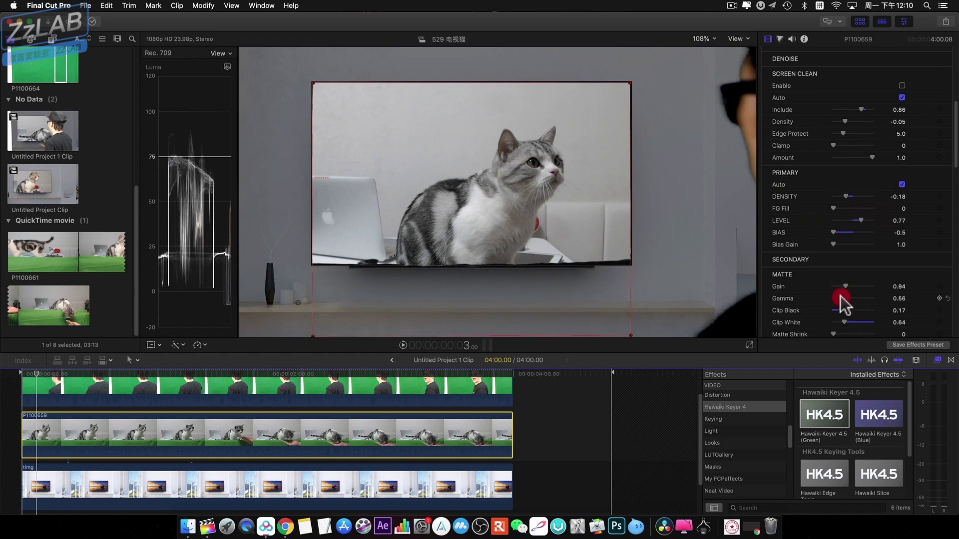
pyautogui.moveTo(841, 300); pyautogui.dragTo(848, 300)
pyautogui.scroll(-1, 852, 314)
pyautogui.scroll(-3, 825, 309)
pyautogui.click(846, 278)
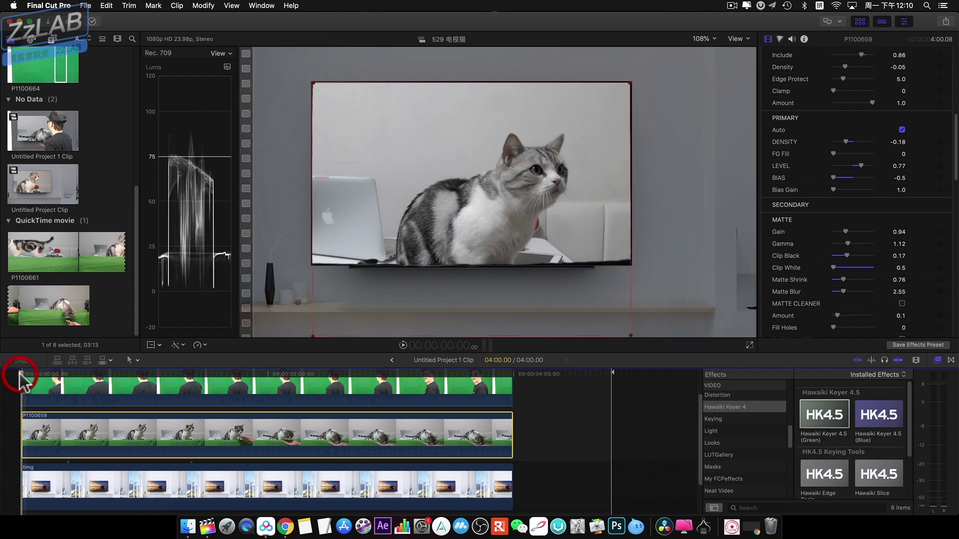
# Step: In Untitled Project 1, trim the compound clip's end so the project runs 3:16 instead of 4:19
pyautogui.click(392, 360)
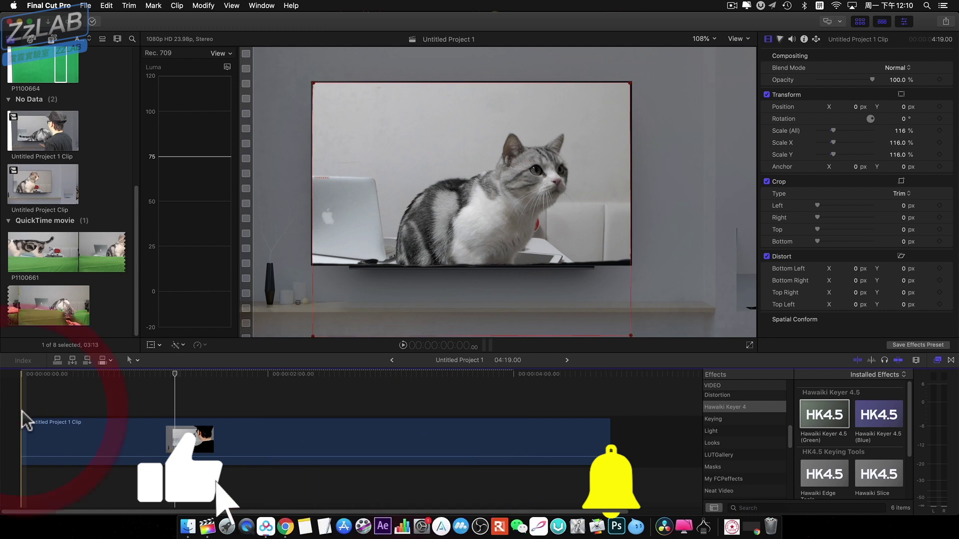
pyautogui.press('space')
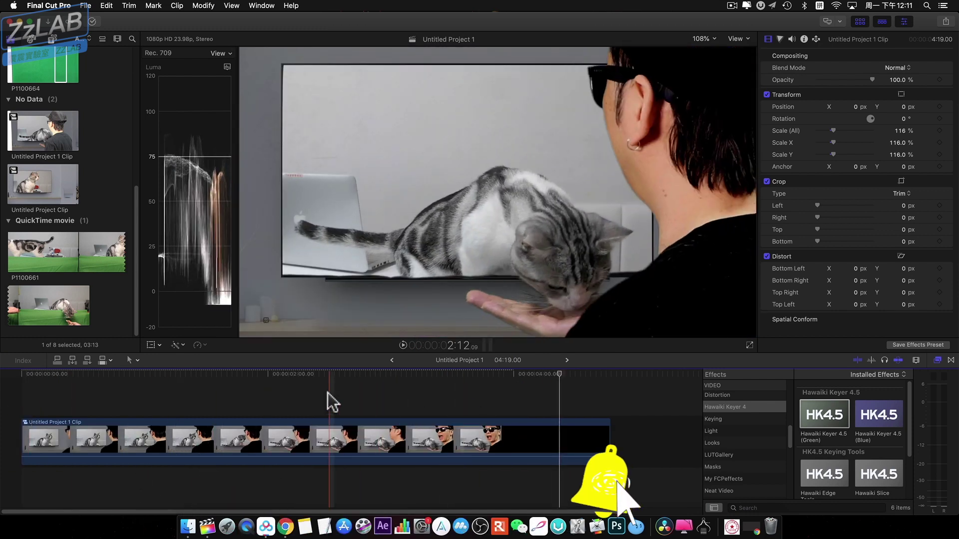
pyautogui.click(559, 423)
pyautogui.moveTo(610, 439); pyautogui.dragTo(471, 440)
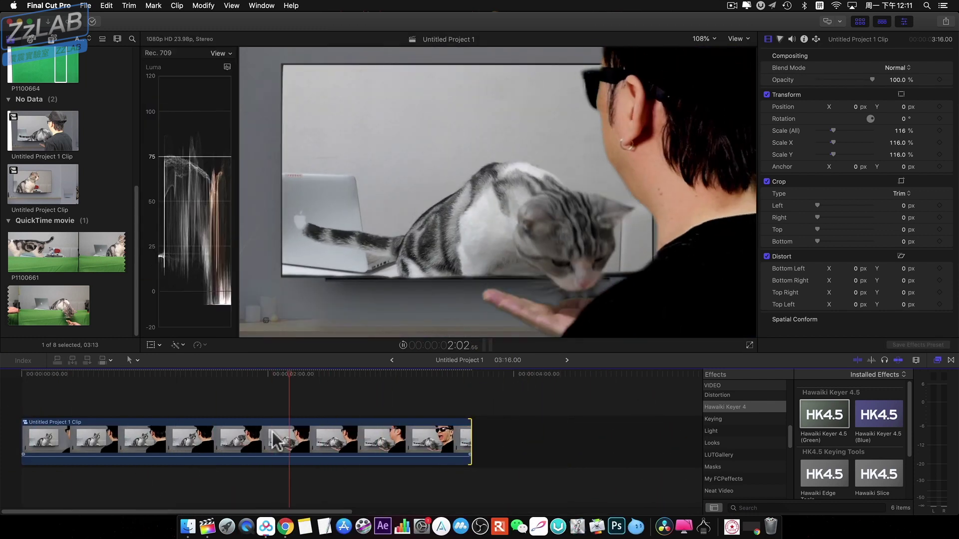
# Step: Apply the LUT Gallery effect from the LUTGallery category to the compound clip
pyautogui.scroll(-2, 733, 440)
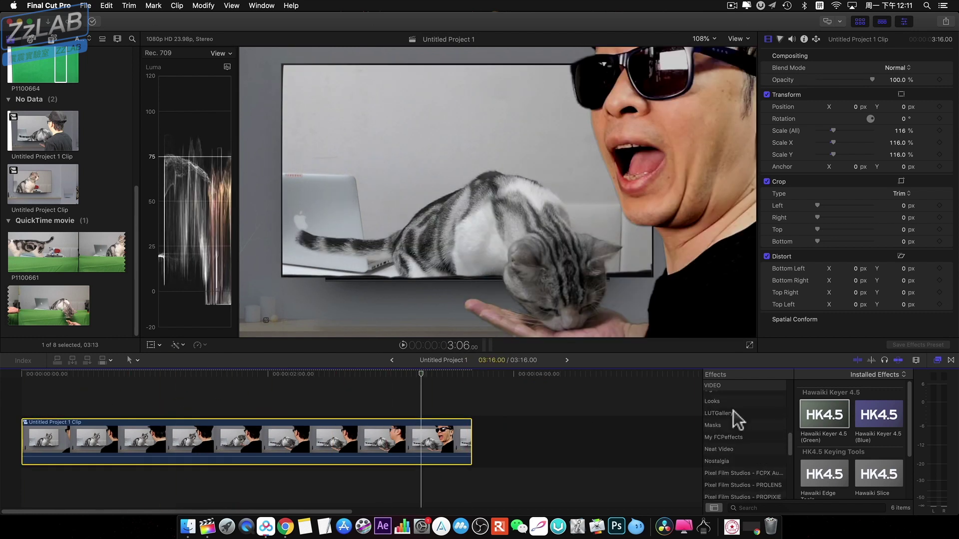
pyautogui.click(733, 415)
pyautogui.moveTo(824, 402); pyautogui.dragTo(343, 450)
# Step: Pick a LUT from the Sony S-LOG LUT Pack group and play the graded project
pyautogui.click(306, 63)
pyautogui.doubleClick(364, 126)
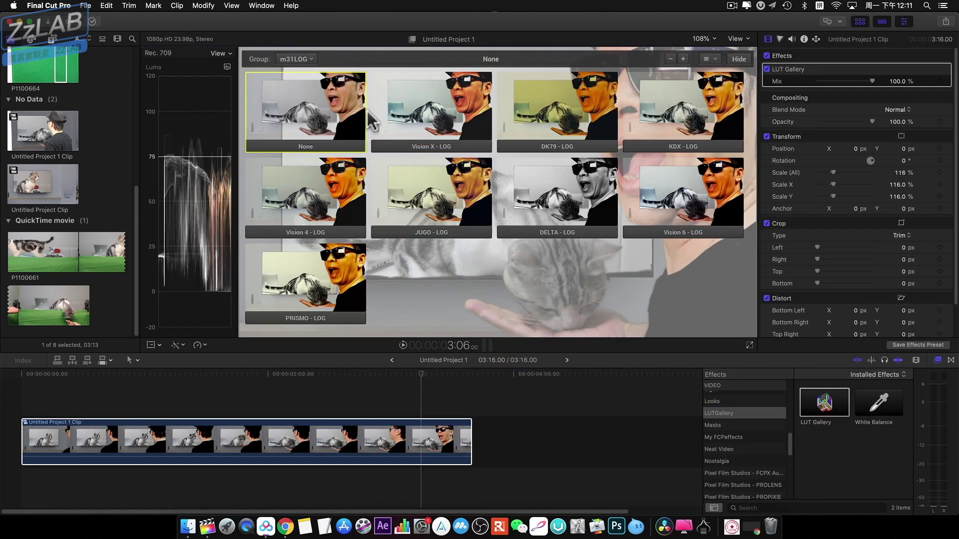
pyautogui.click(287, 61)
pyautogui.click(425, 205)
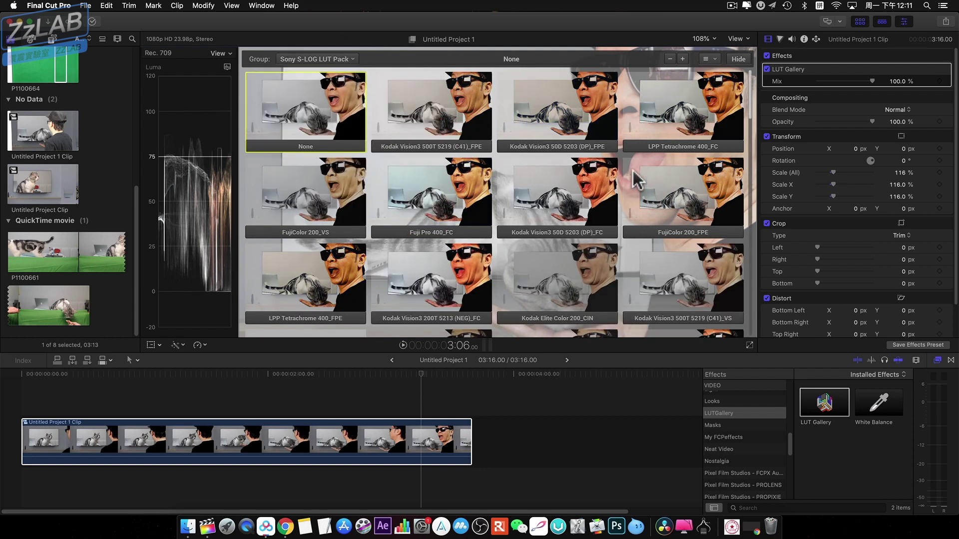
pyautogui.scroll(-10, 753, 143)
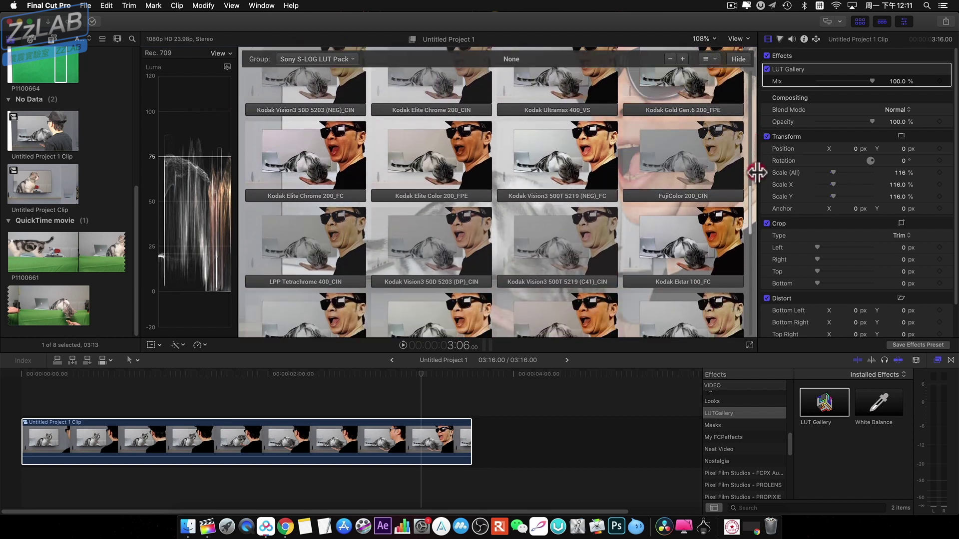
pyautogui.click(483, 182)
pyautogui.press('space')
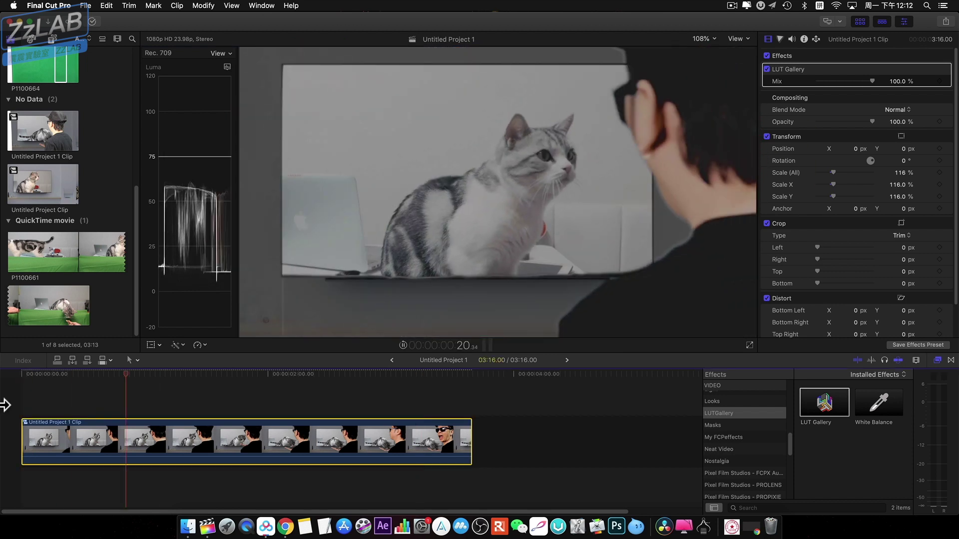